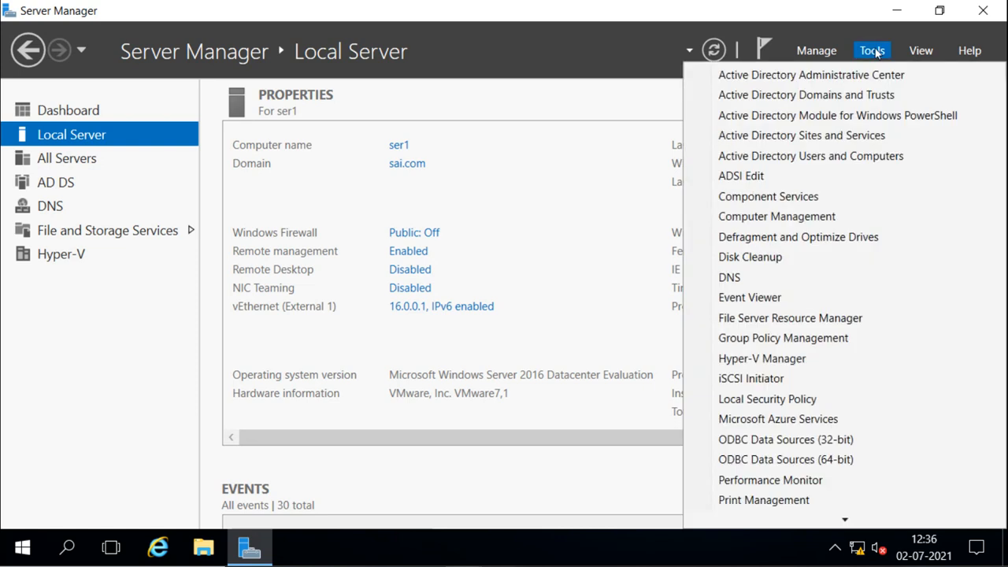
# Step: Open Hyper-V Manager and review the checkpoint of virtual machine vm1 and the actions available for it
pyautogui.click(754, 358)
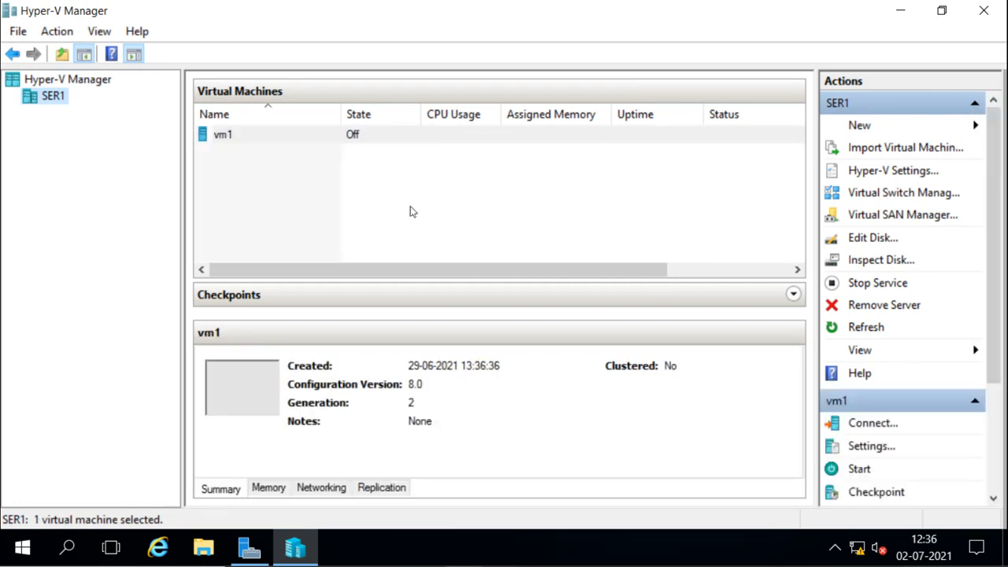
pyautogui.click(233, 137)
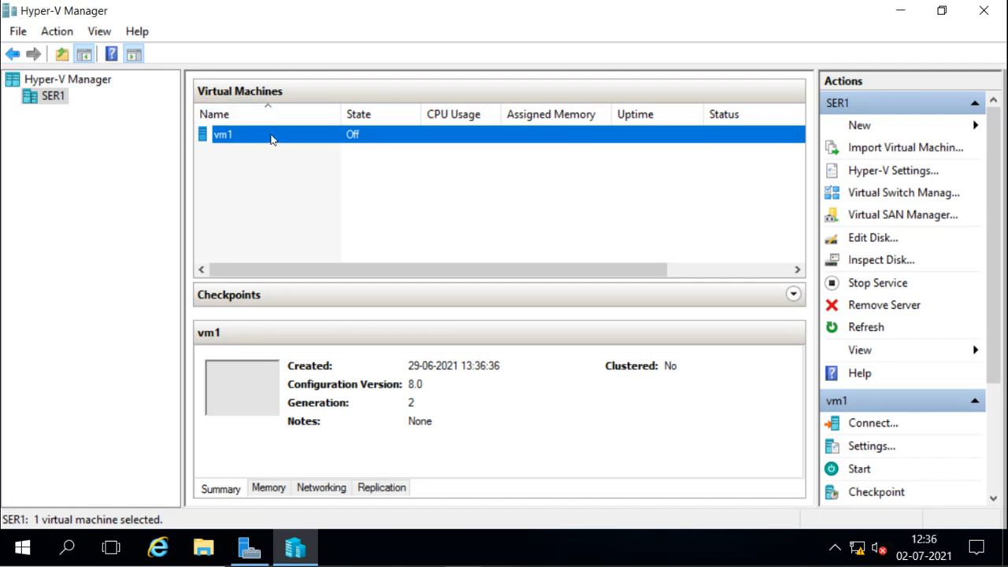
pyautogui.moveTo(994, 209); pyautogui.dragTo(998, 318)
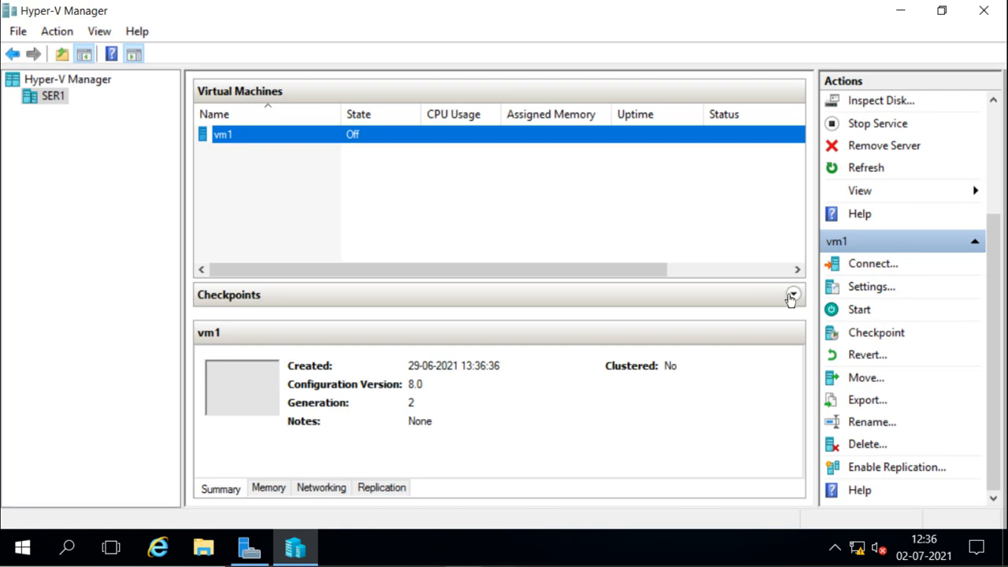
pyautogui.click(792, 294)
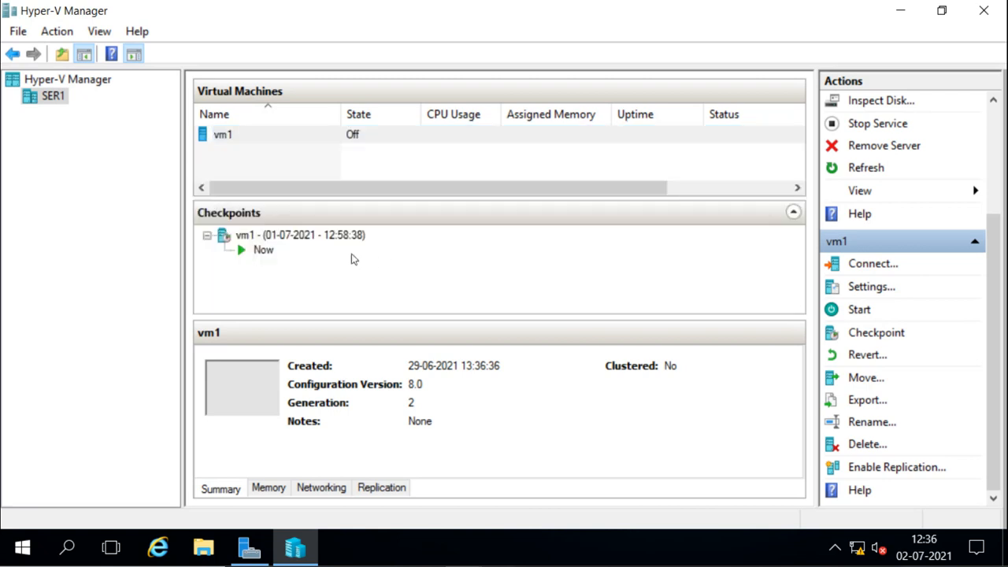
pyautogui.click(297, 239)
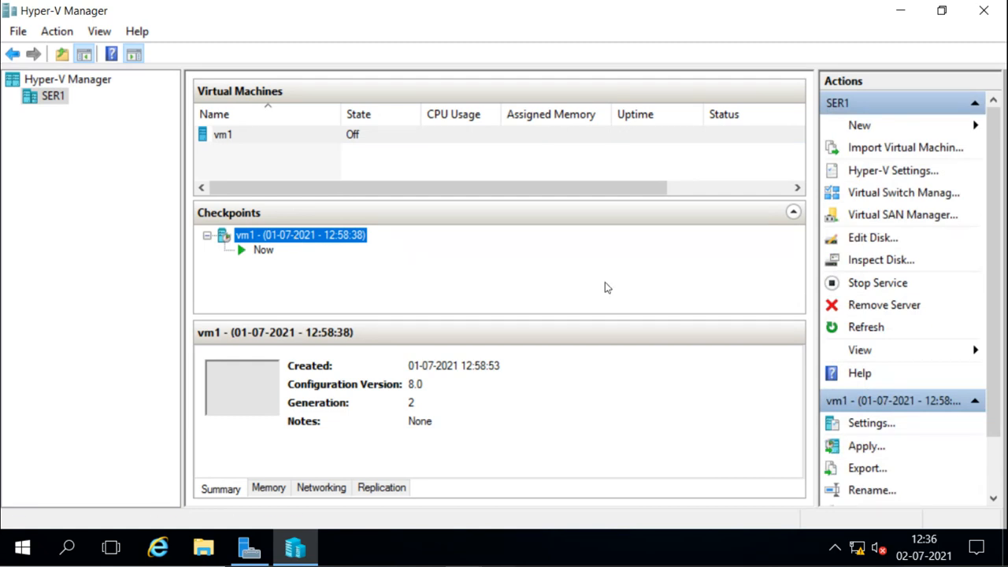
pyautogui.moveTo(996, 318); pyautogui.dragTo(996, 389)
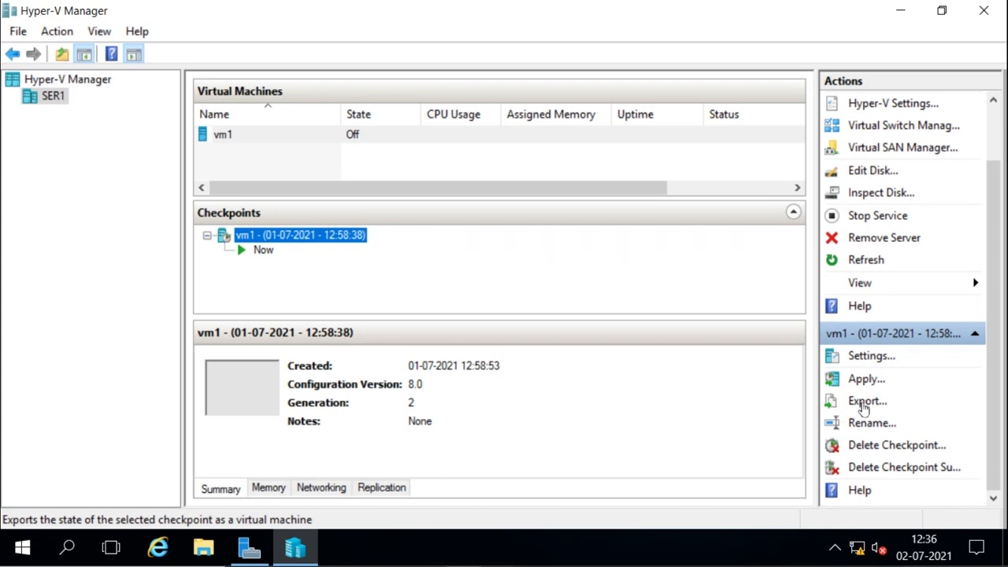
# Step: Start exporting virtual machine vm1 and browse to Local Disk (C:) for the save location
pyautogui.click(233, 137)
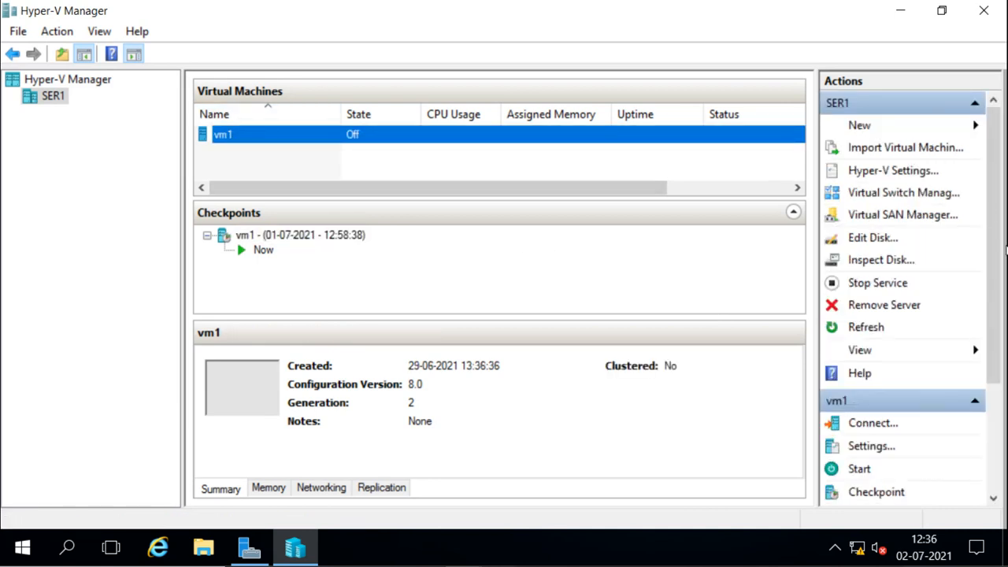
pyautogui.moveTo(995, 258); pyautogui.dragTo(997, 355)
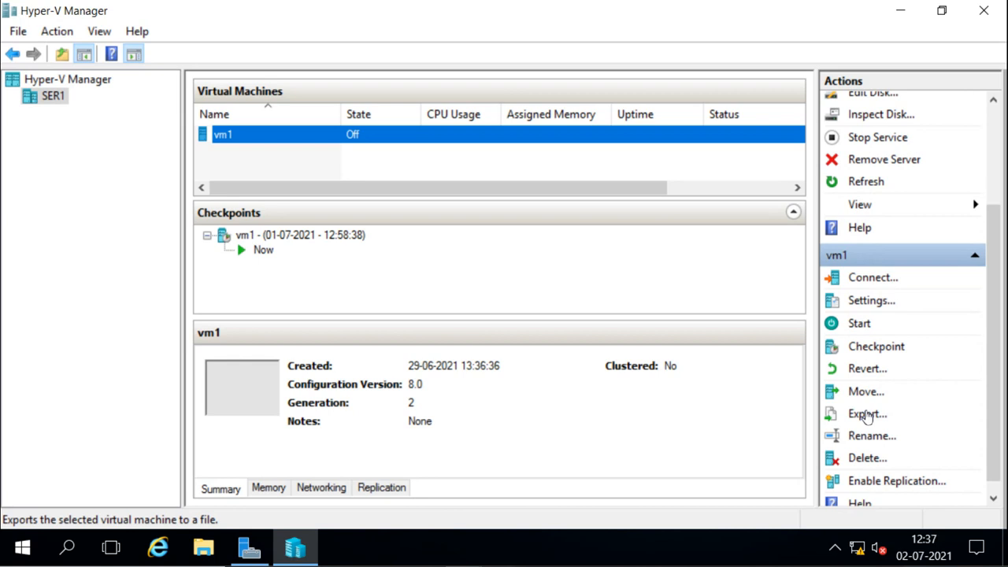
pyautogui.click(866, 415)
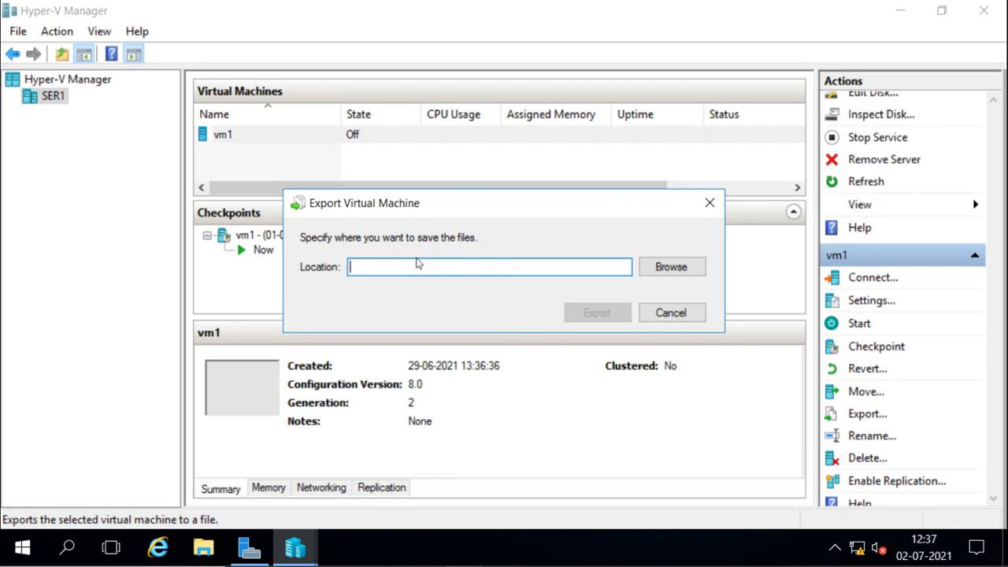
pyautogui.click(660, 269)
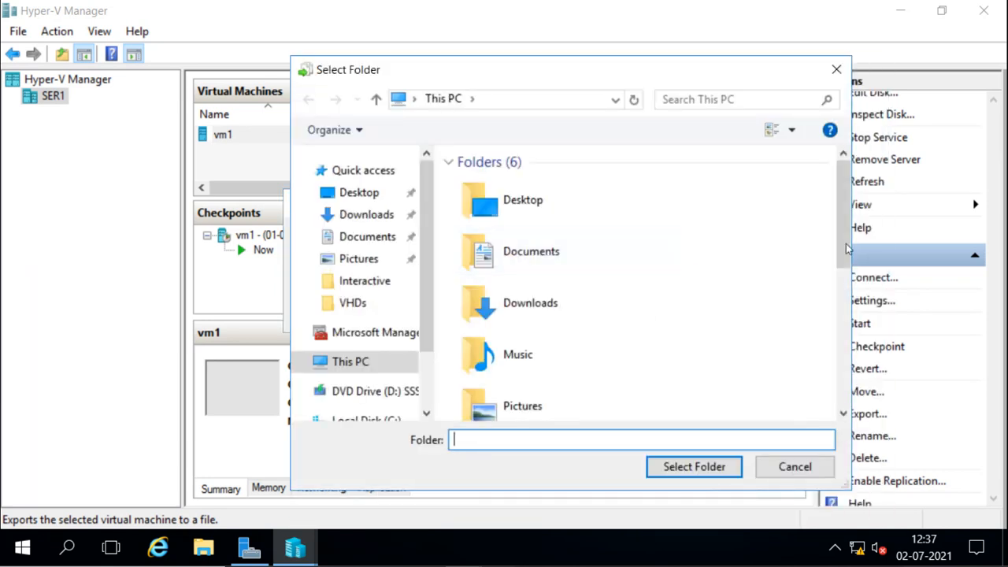
pyautogui.click(841, 392)
pyautogui.click(841, 391)
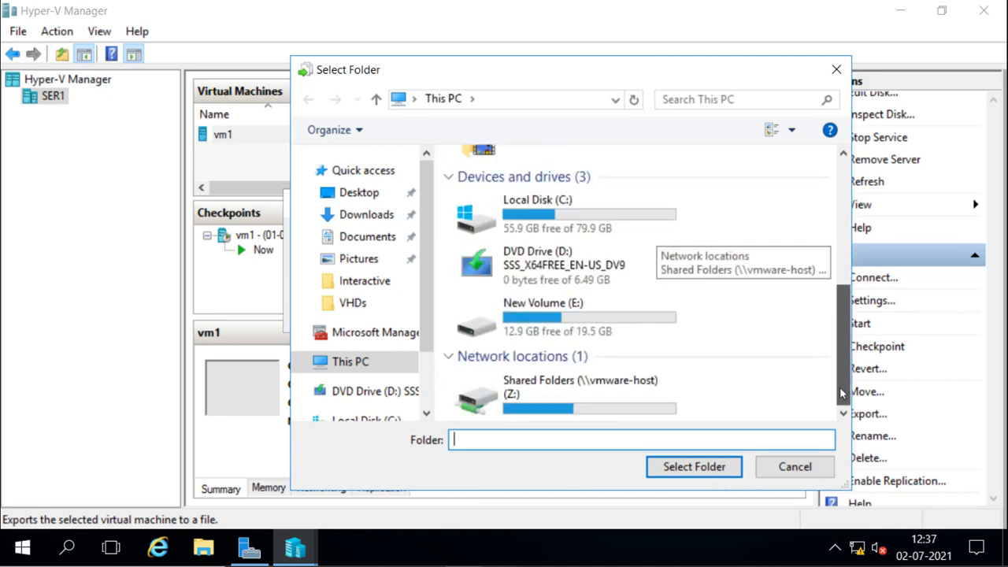
pyautogui.doubleClick(503, 217)
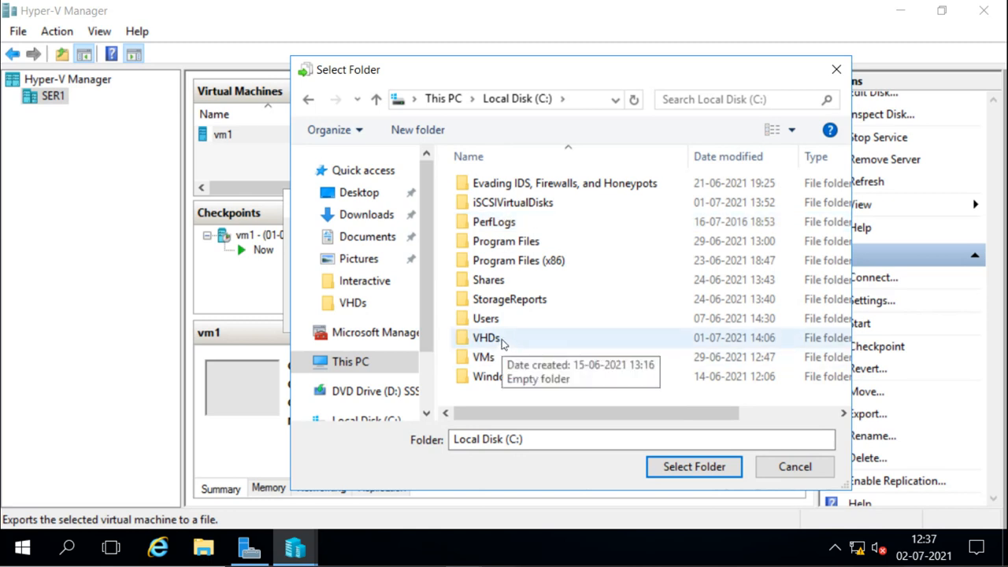
pyautogui.doubleClick(501, 338)
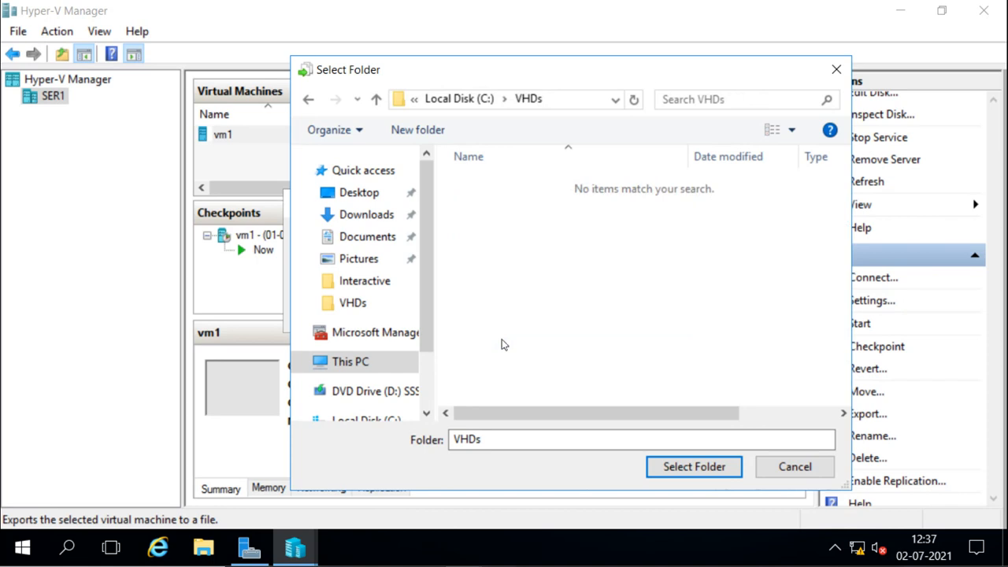
pyautogui.click(471, 98)
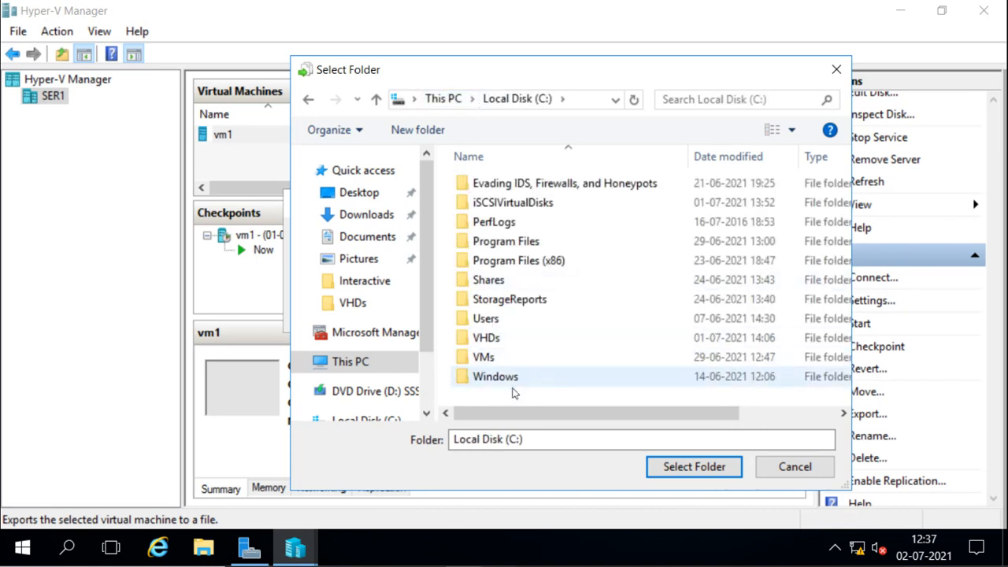
# Step: Create a folder named VMExport on Local Disk (C:) and export vm1 into it
pyautogui.rightClick(511, 394)
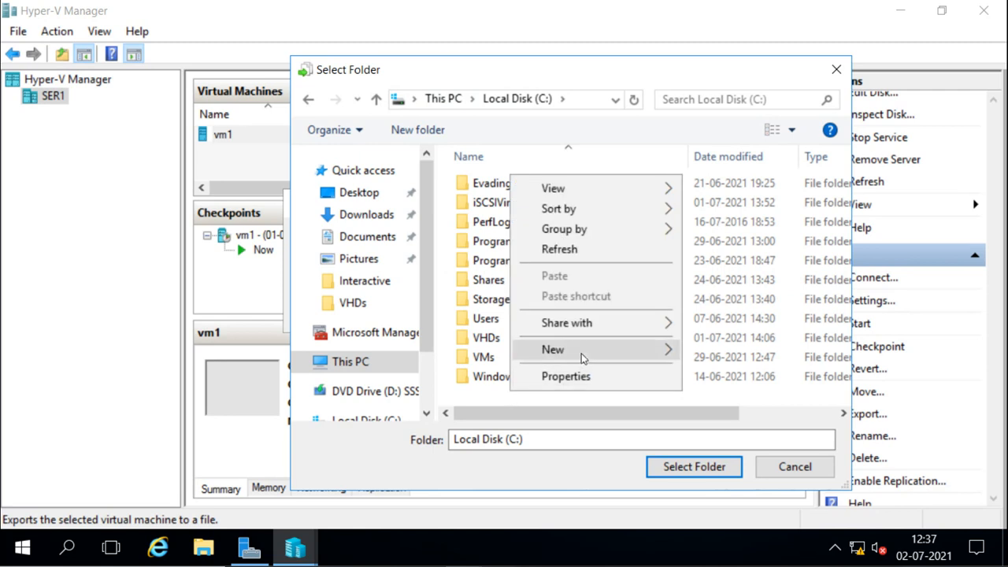
pyautogui.moveTo(581, 358)
pyautogui.click(720, 357)
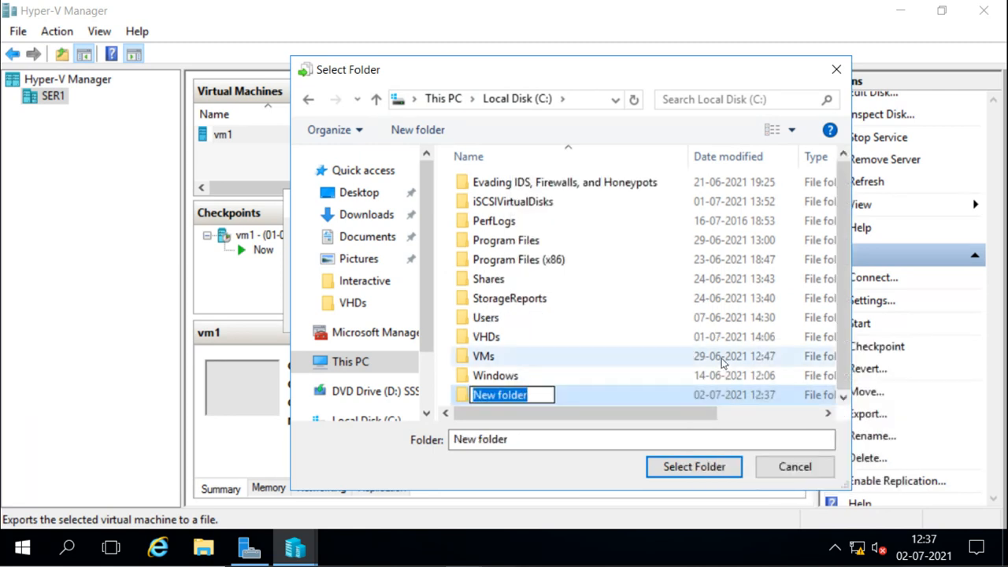
pyautogui.write('VMExport')
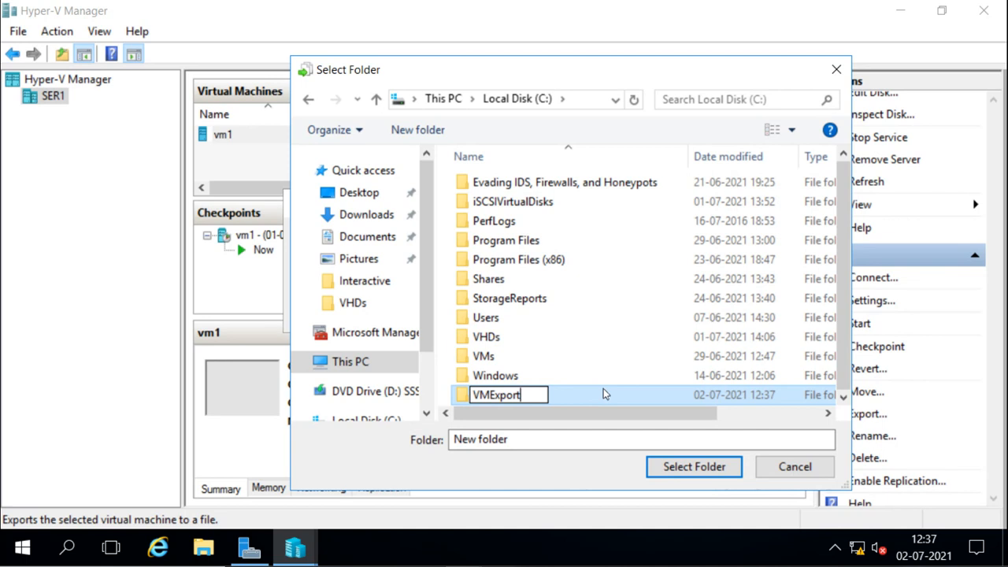
pyautogui.press('Return')
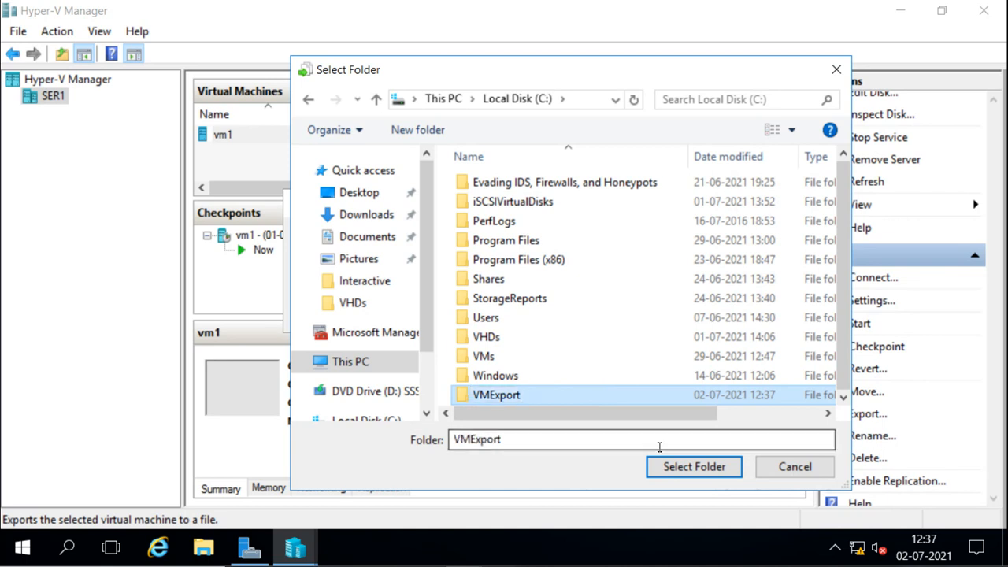
pyautogui.click(668, 467)
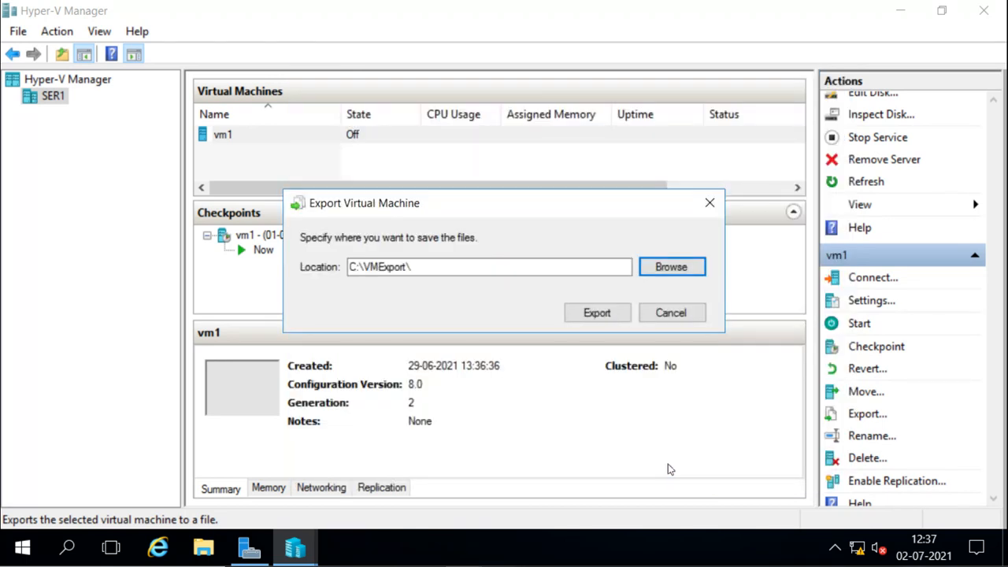
pyautogui.click(599, 313)
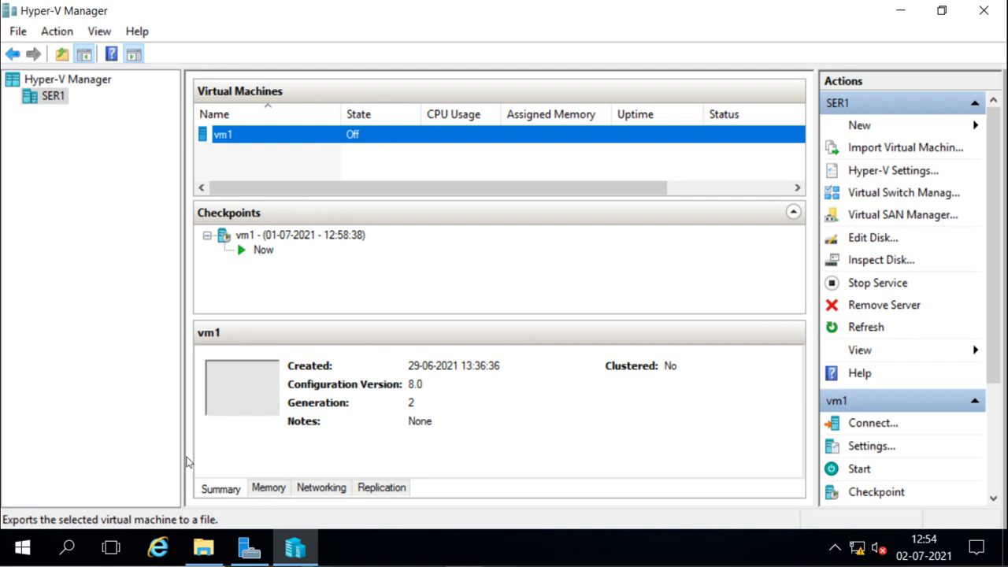
# Step: Switch to File Explorer and examine the Virtual Machines, Virtual Hard Disks and Snapshots folders of the vm1 export in C:\VMExport
pyautogui.click(203, 549)
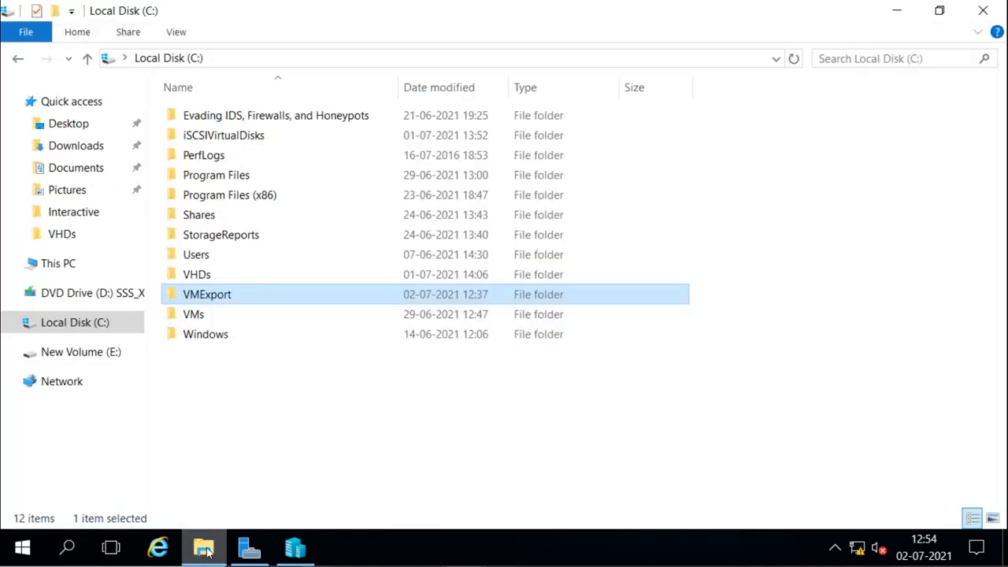
pyautogui.doubleClick(226, 296)
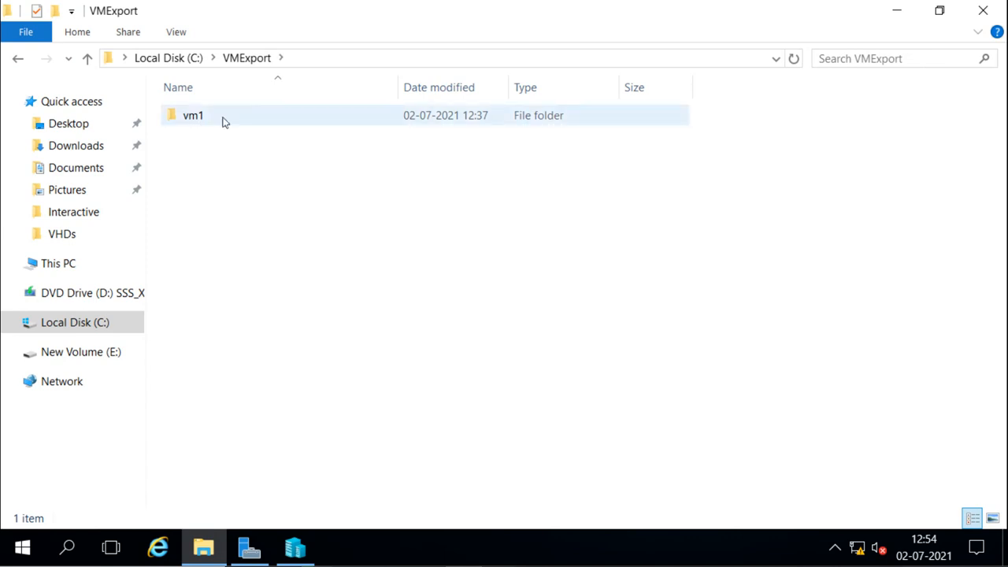
pyautogui.doubleClick(223, 121)
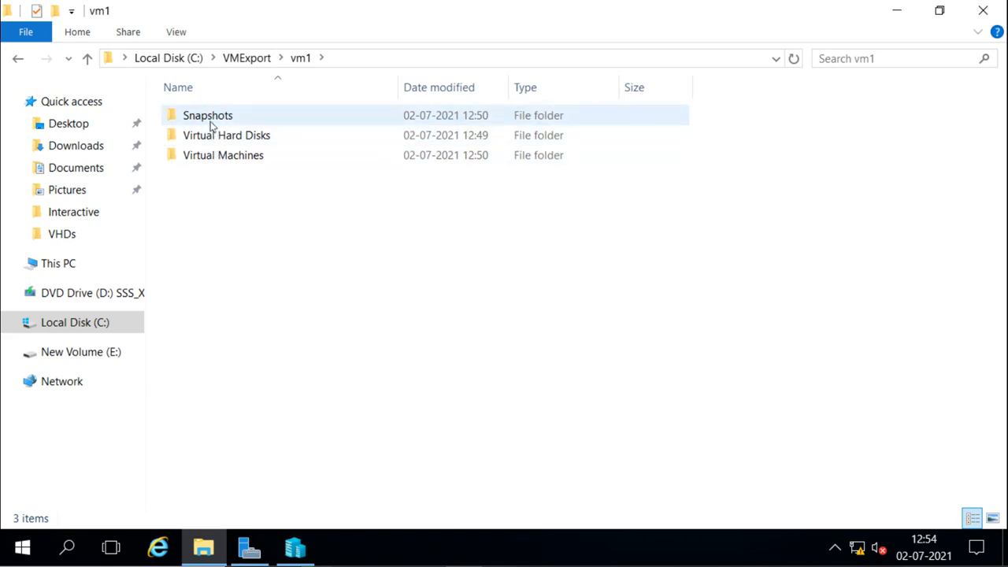
pyautogui.doubleClick(213, 157)
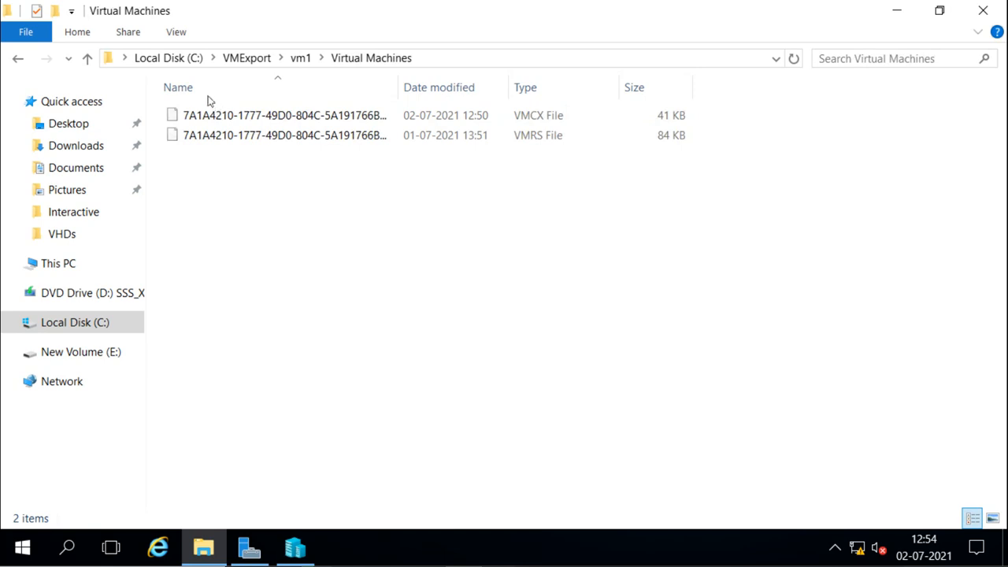
pyautogui.click(300, 59)
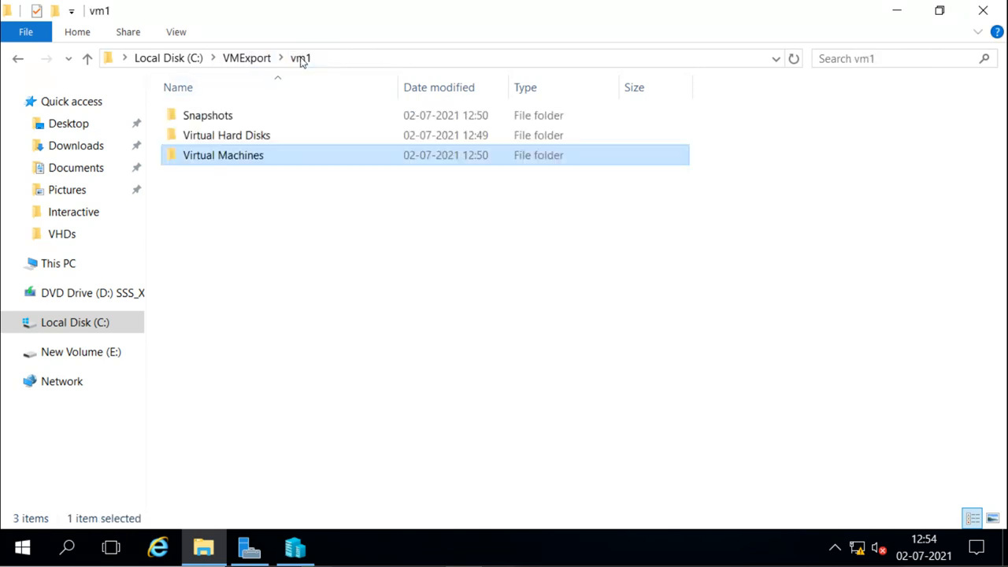
pyautogui.doubleClick(247, 136)
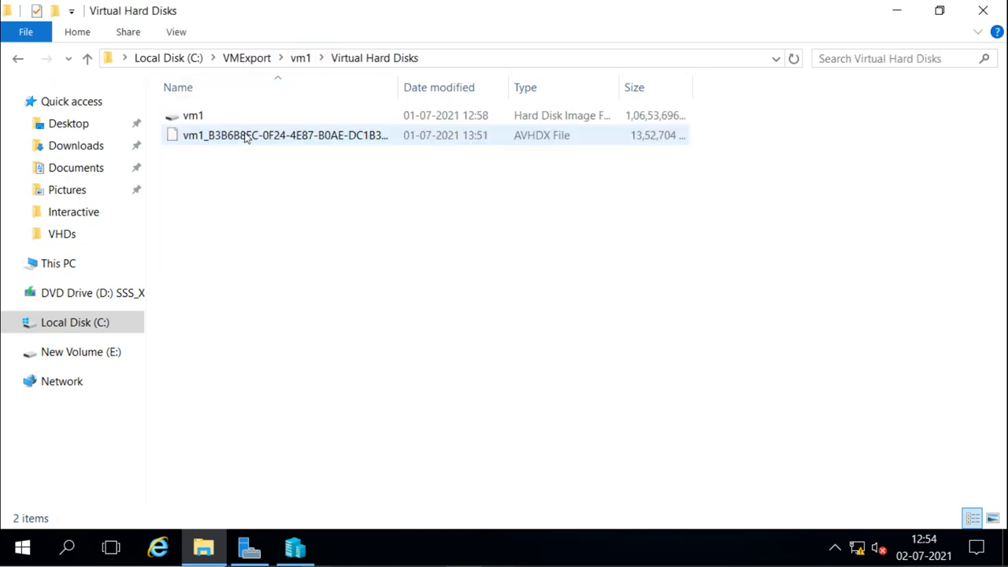
pyautogui.click(302, 59)
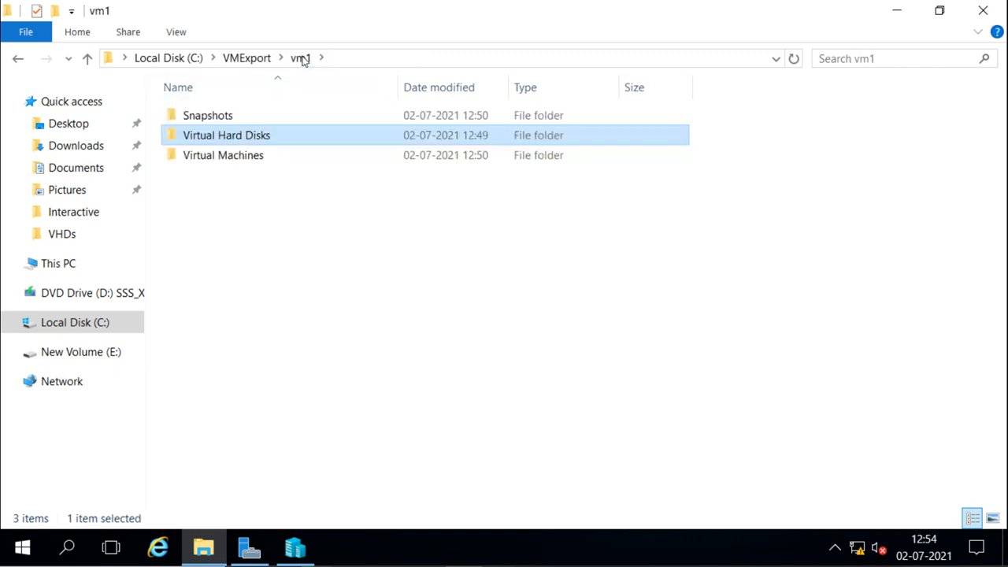
pyautogui.doubleClick(250, 114)
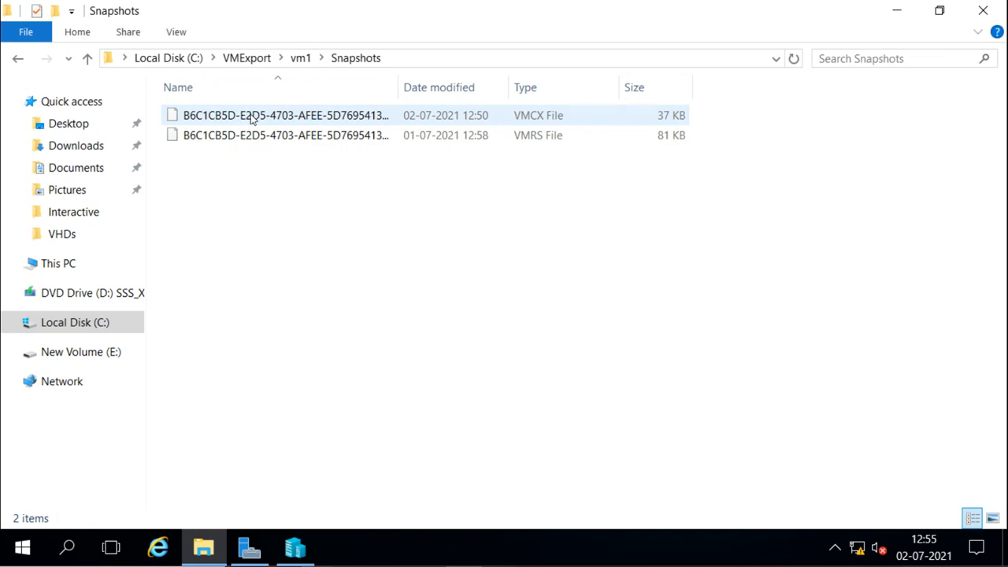
pyautogui.click(301, 58)
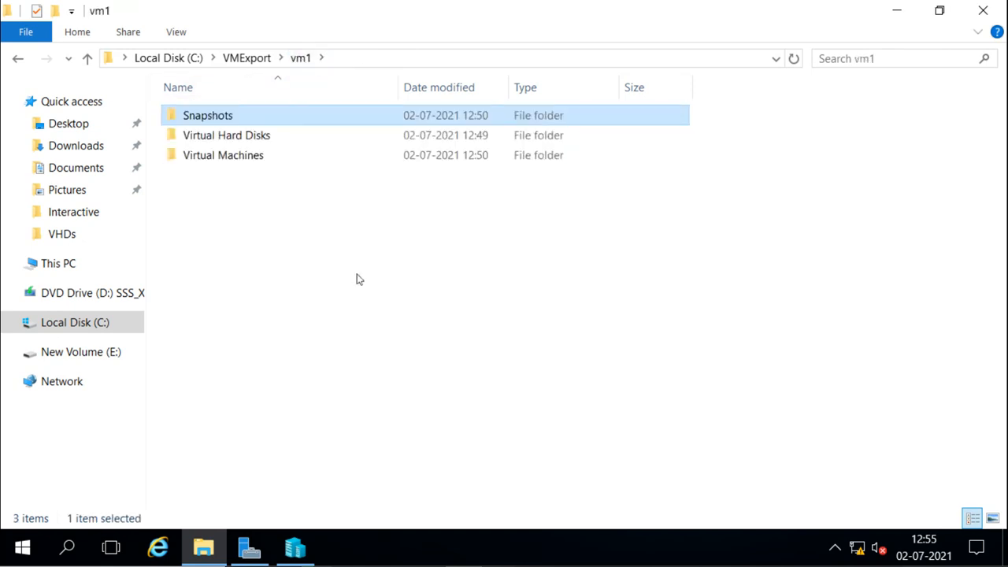
# Step: Switch back to Hyper-V Manager and delete vm1's checkpoint together with its entire subtree
pyautogui.click(297, 548)
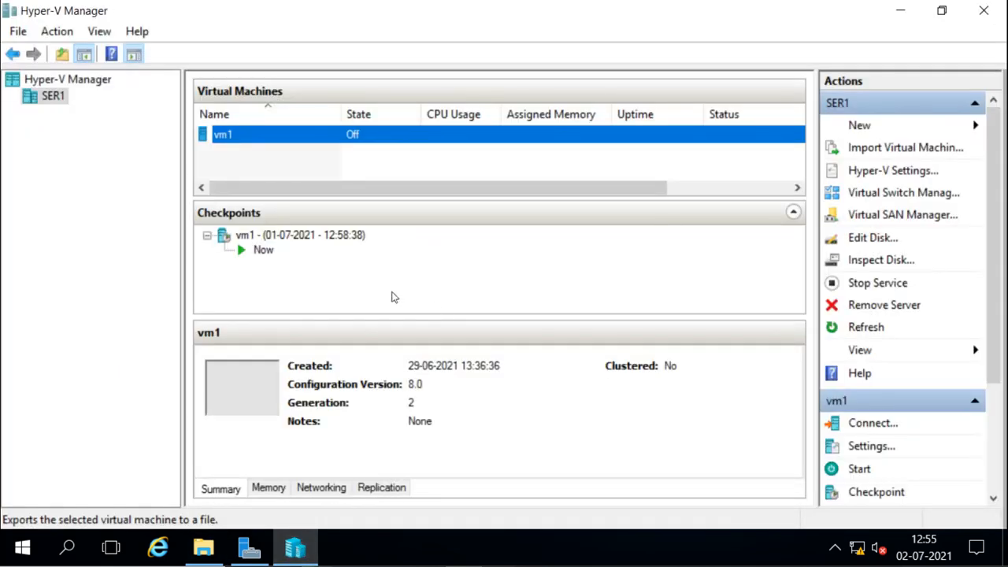
pyautogui.click(301, 239)
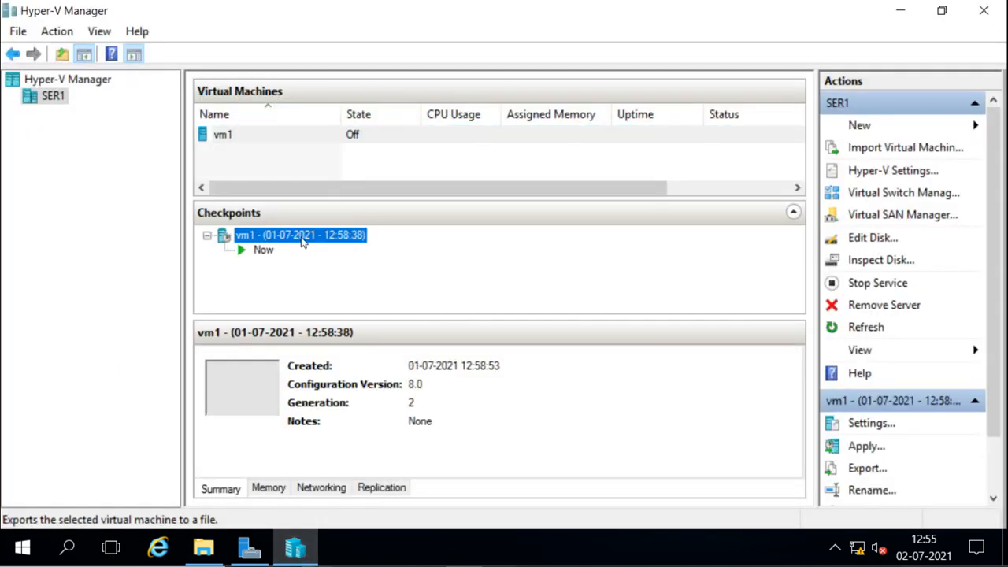
pyautogui.rightClick(301, 238)
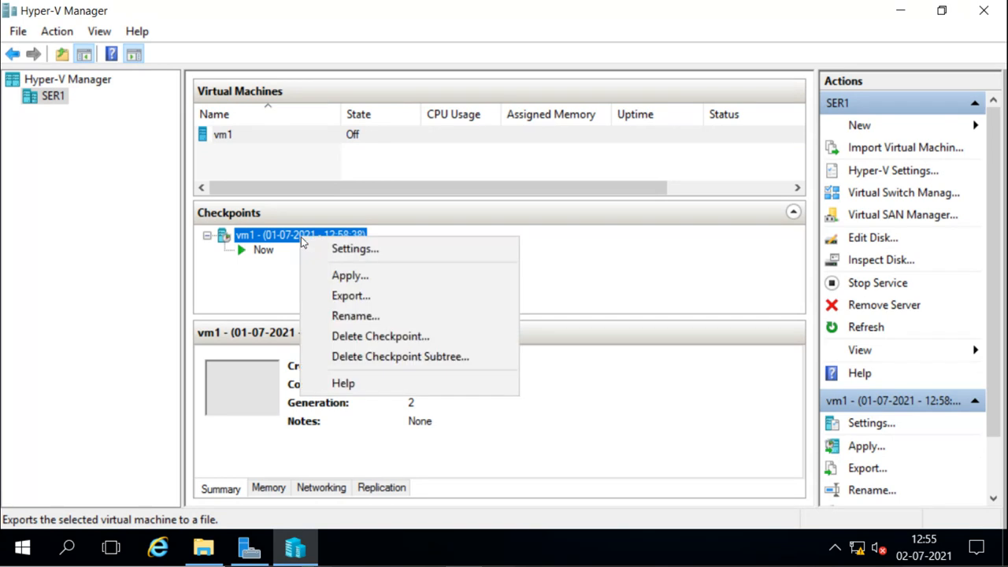
pyautogui.click(359, 356)
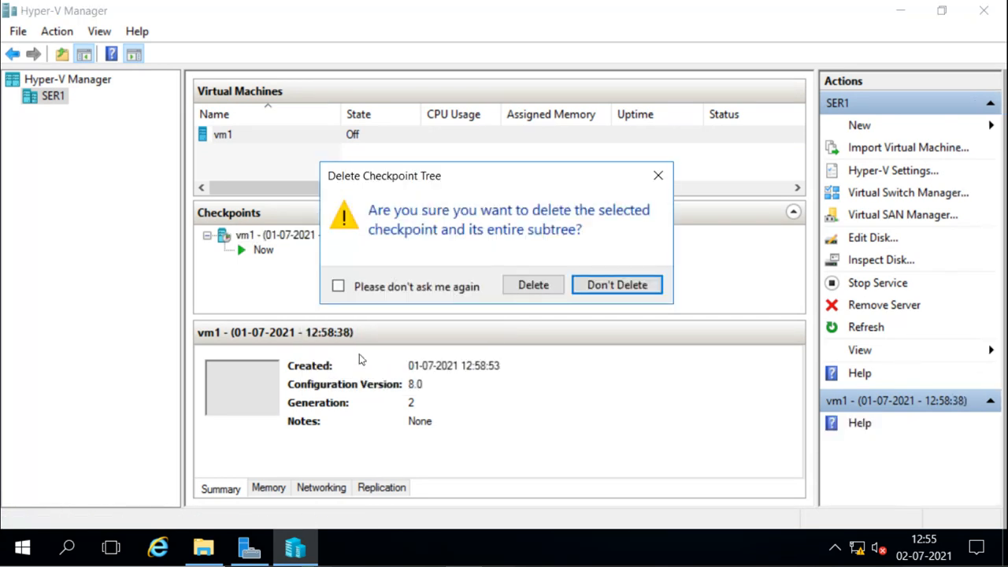
pyautogui.click(529, 287)
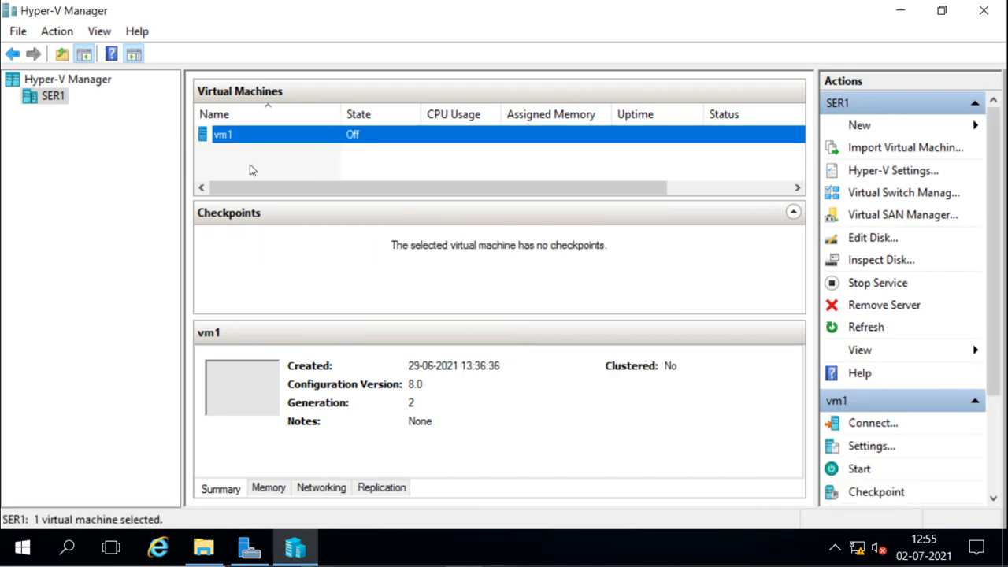
# Step: Delete the virtual machine vm1 from server SER1
pyautogui.rightClick(233, 140)
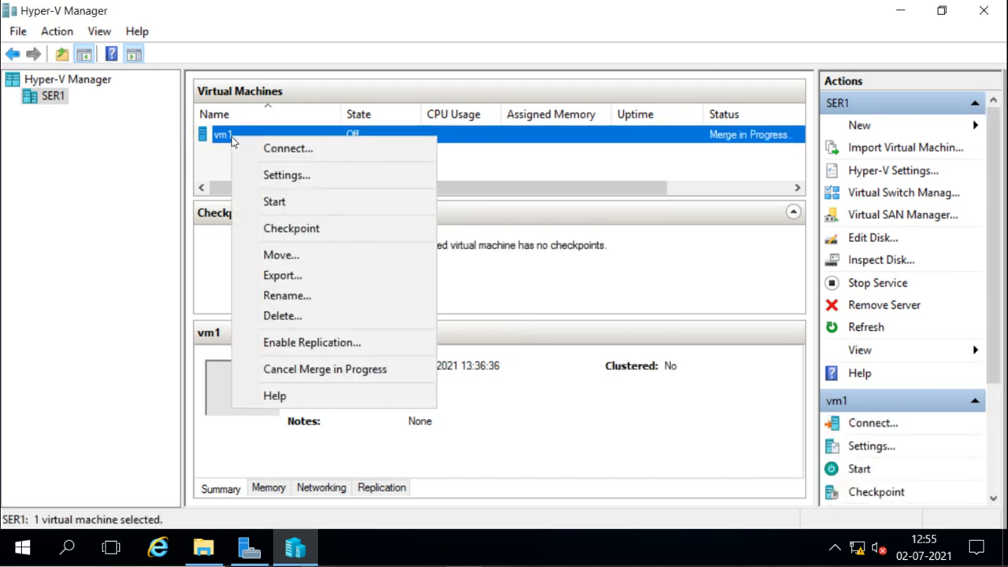
pyautogui.click(282, 315)
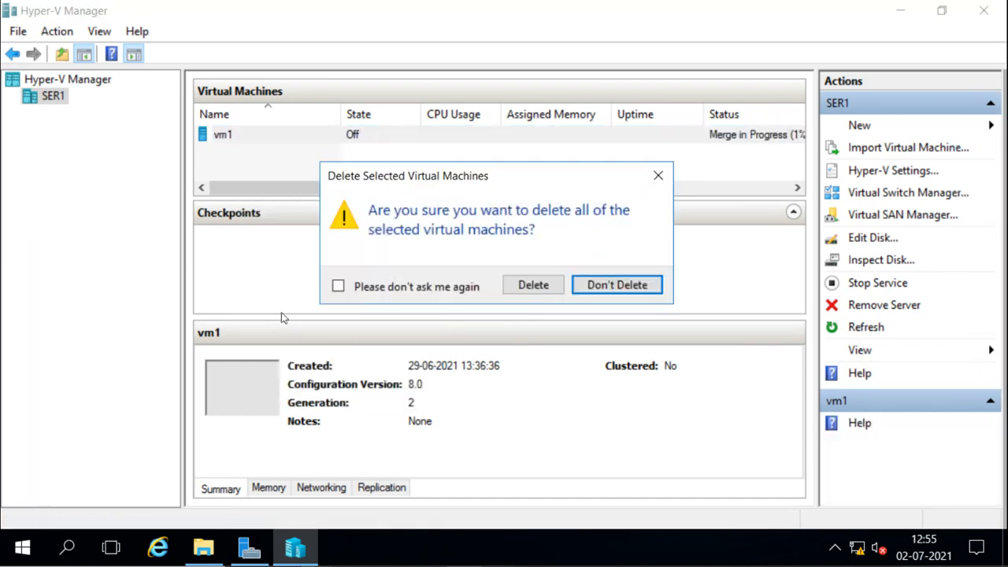
pyautogui.click(535, 288)
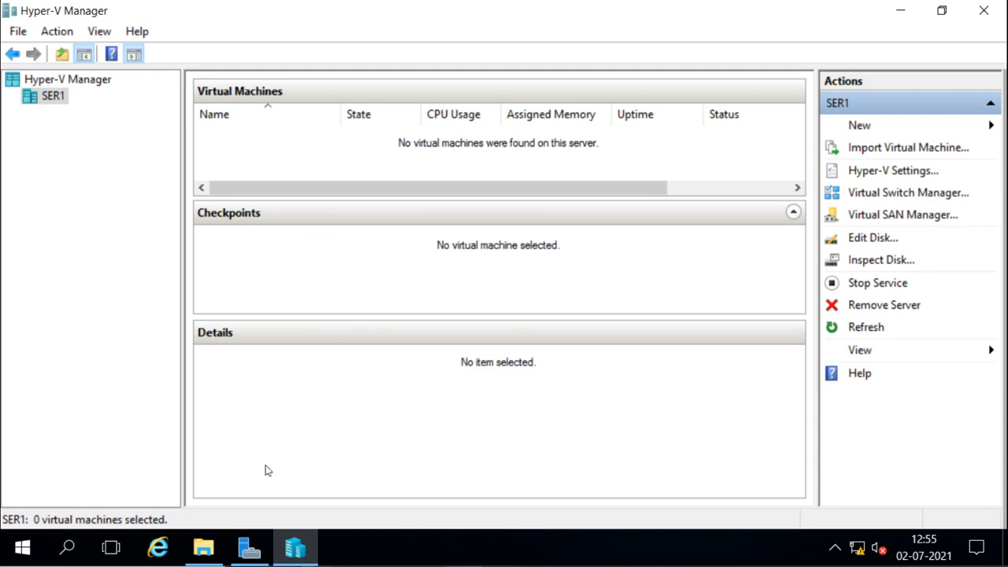
# Step: Switch to File Explorer and check C:\VMs\VHDs for the deleted virtual machine's hard disk file
pyautogui.click(203, 547)
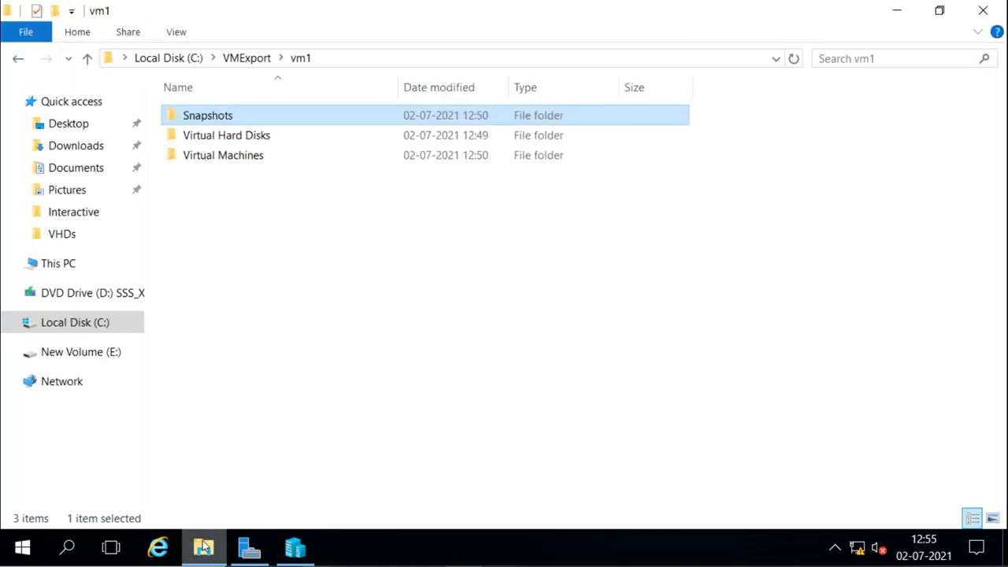
pyautogui.click(247, 58)
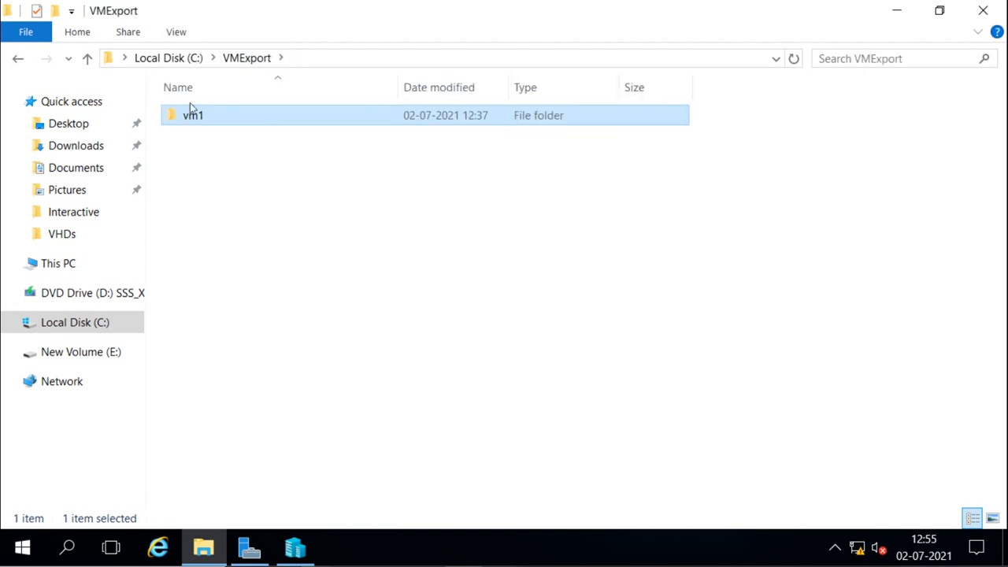
pyautogui.click(180, 63)
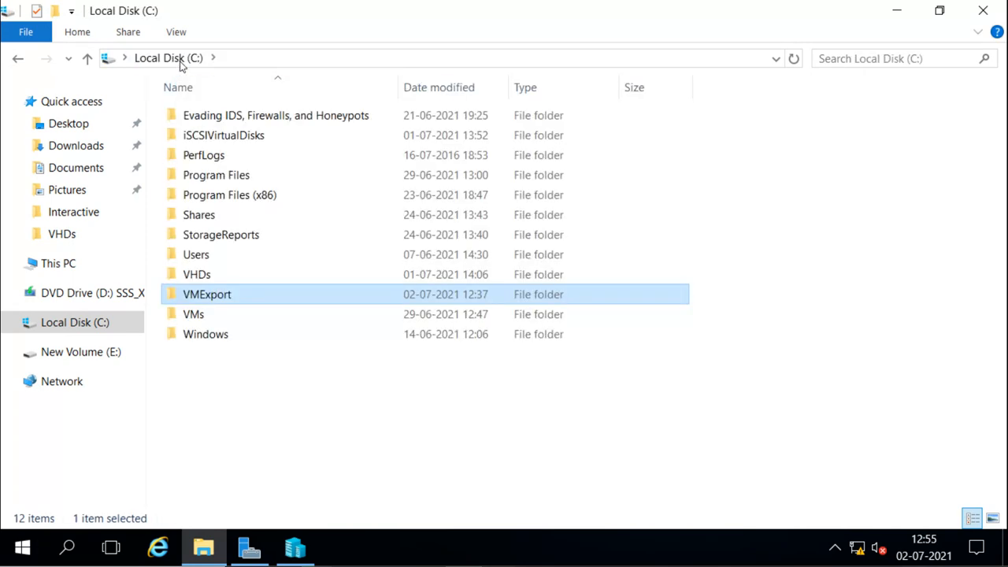
pyautogui.doubleClick(193, 315)
pyautogui.doubleClick(197, 116)
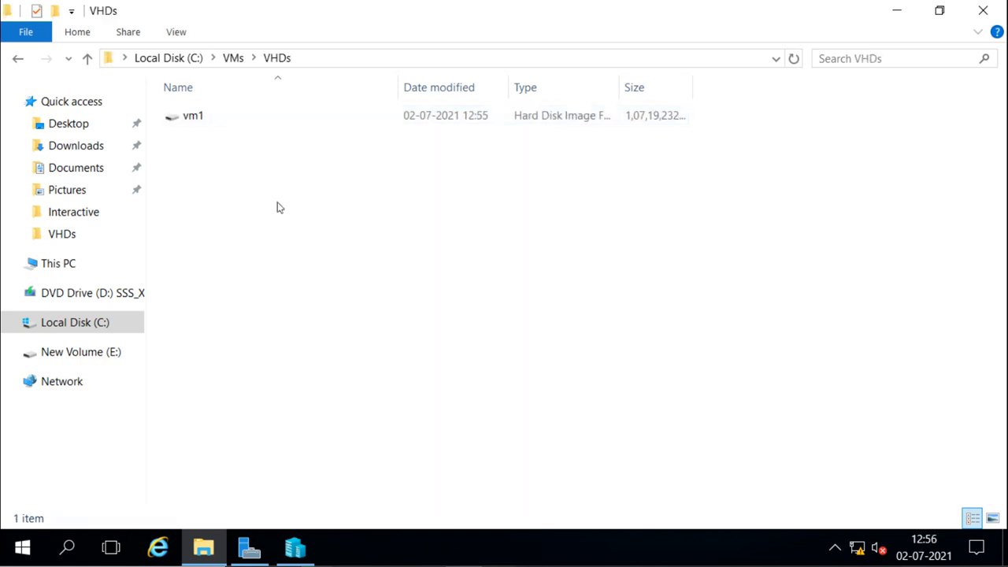
pyautogui.click(202, 117)
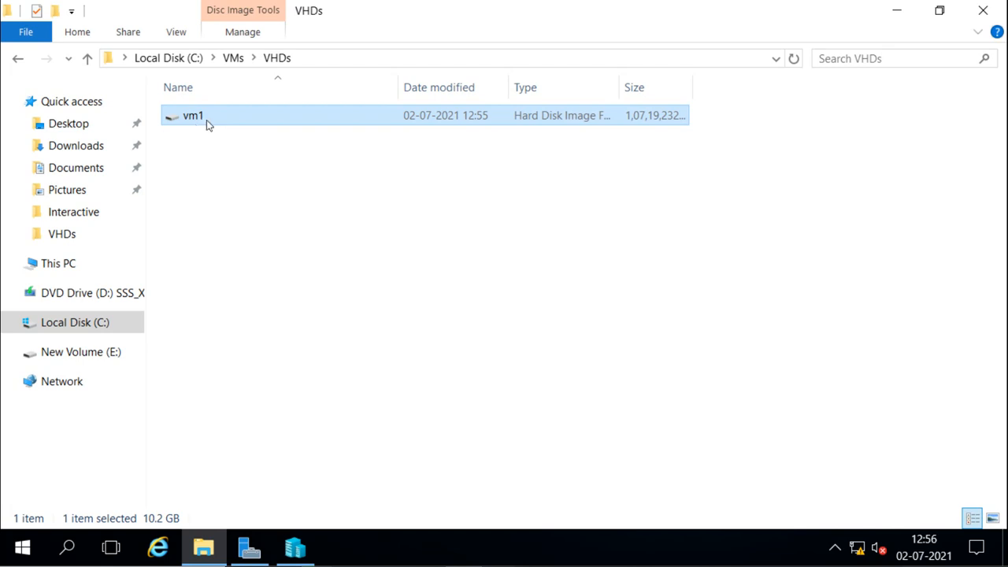
# Step: Examine the Virtual Machines and Snapshots folders in C:\VMs\VMCs for leftover files, and return to the VMs folder
pyautogui.click(234, 58)
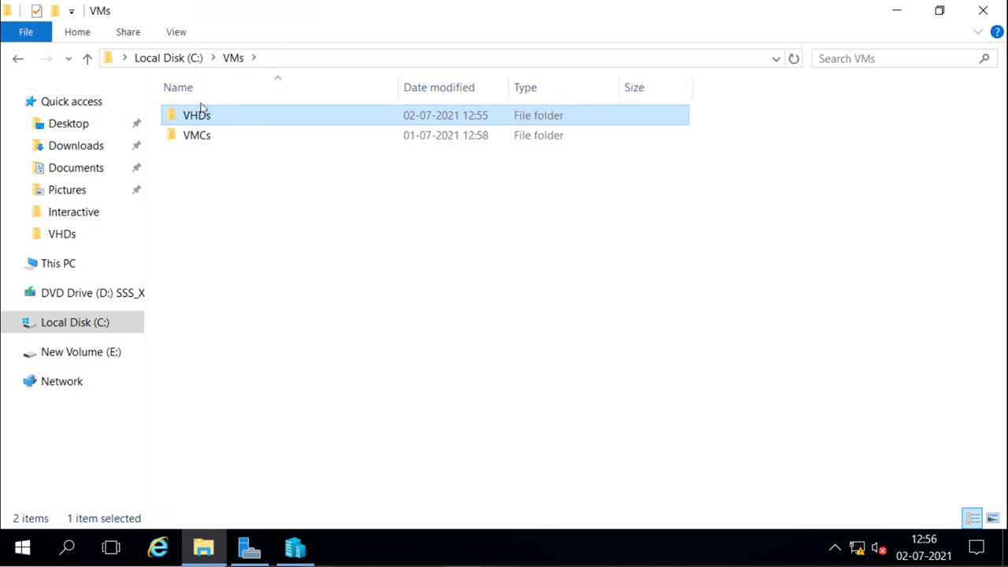
pyautogui.click(197, 137)
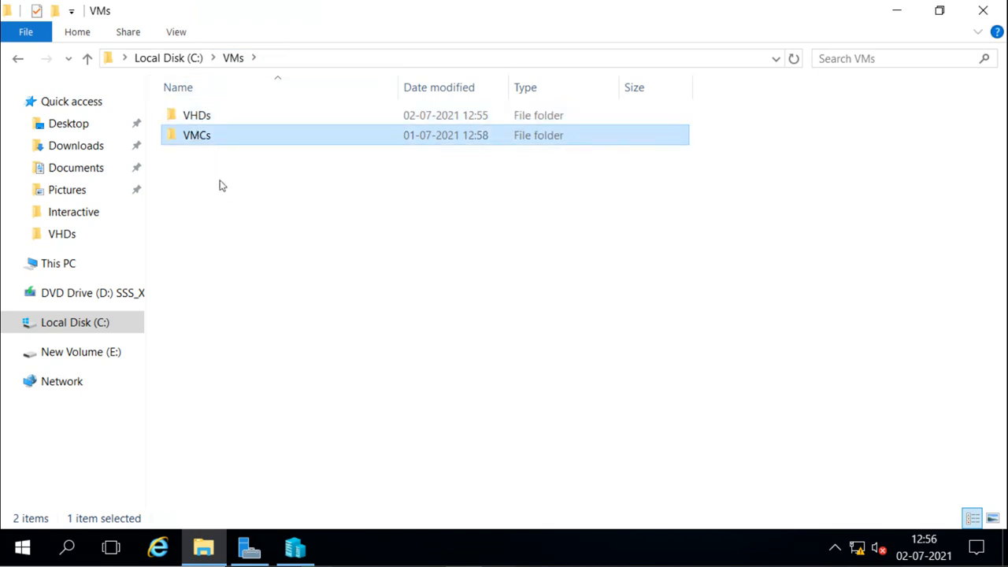
pyautogui.doubleClick(197, 135)
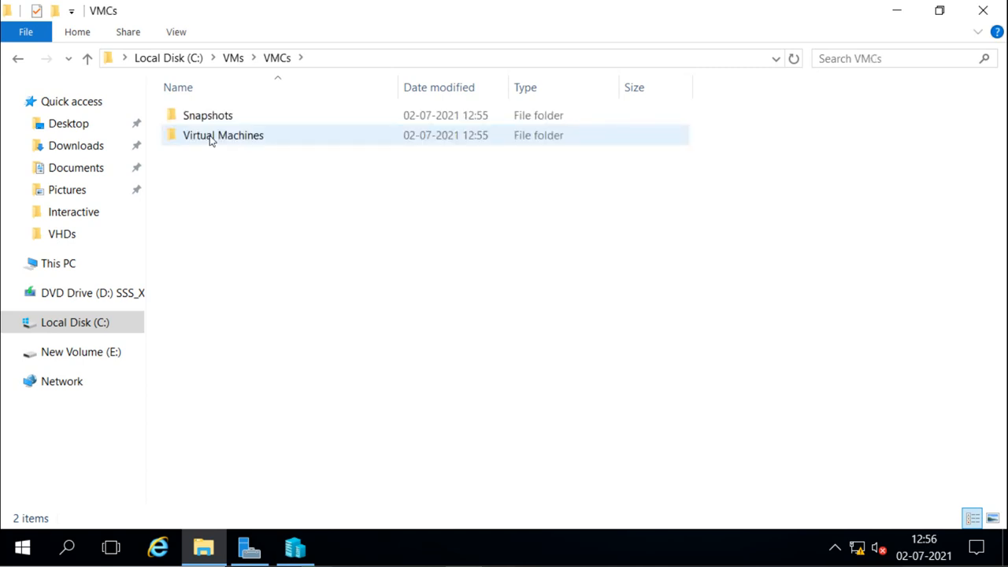
pyautogui.click(213, 137)
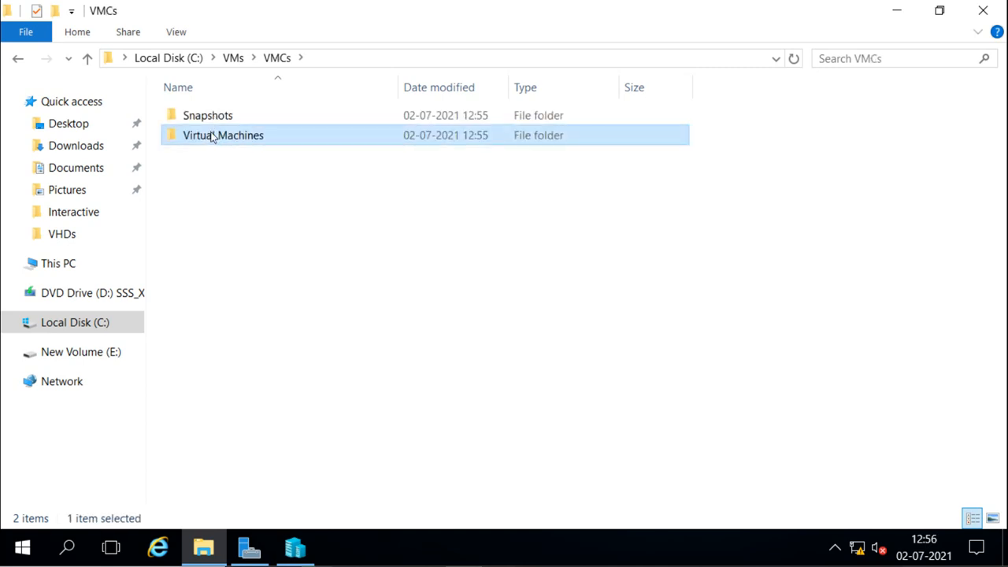
pyautogui.click(213, 137)
pyautogui.click(210, 135)
pyautogui.click(242, 174)
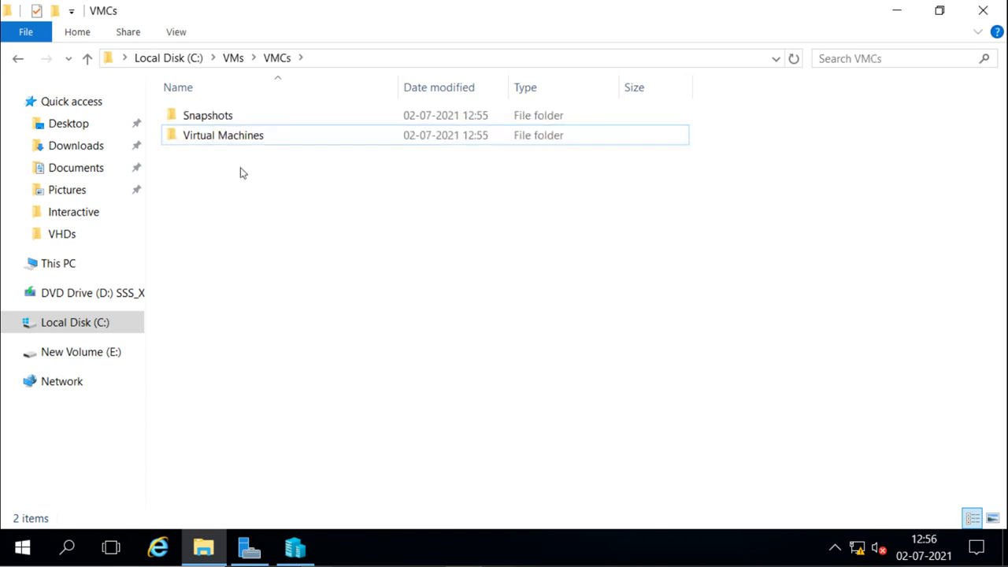
pyautogui.doubleClick(233, 134)
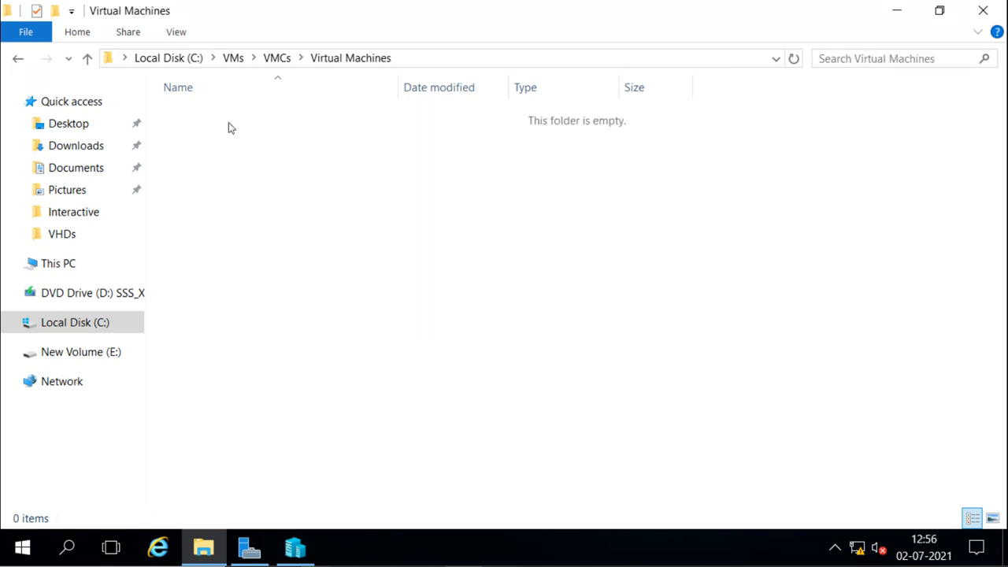
pyautogui.click(278, 58)
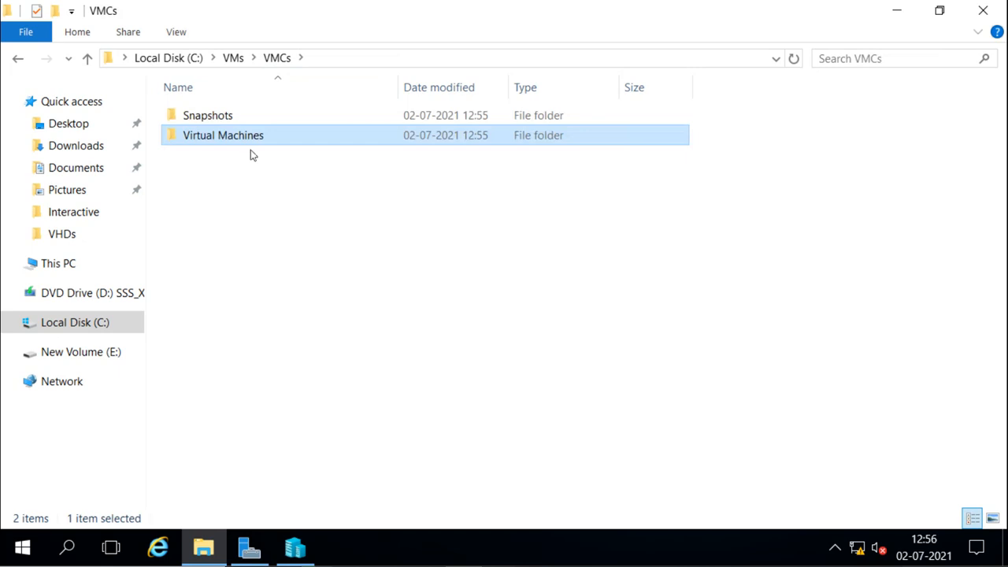
pyautogui.click(221, 116)
pyautogui.doubleClick(221, 117)
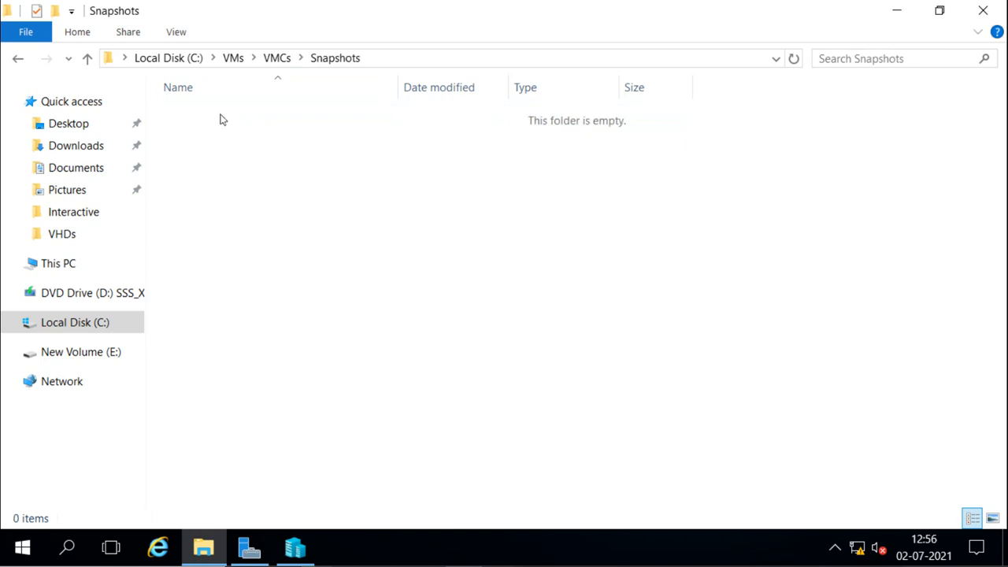
pyautogui.moveTo(221, 119); pyautogui.dragTo(284, 140)
pyautogui.click(278, 59)
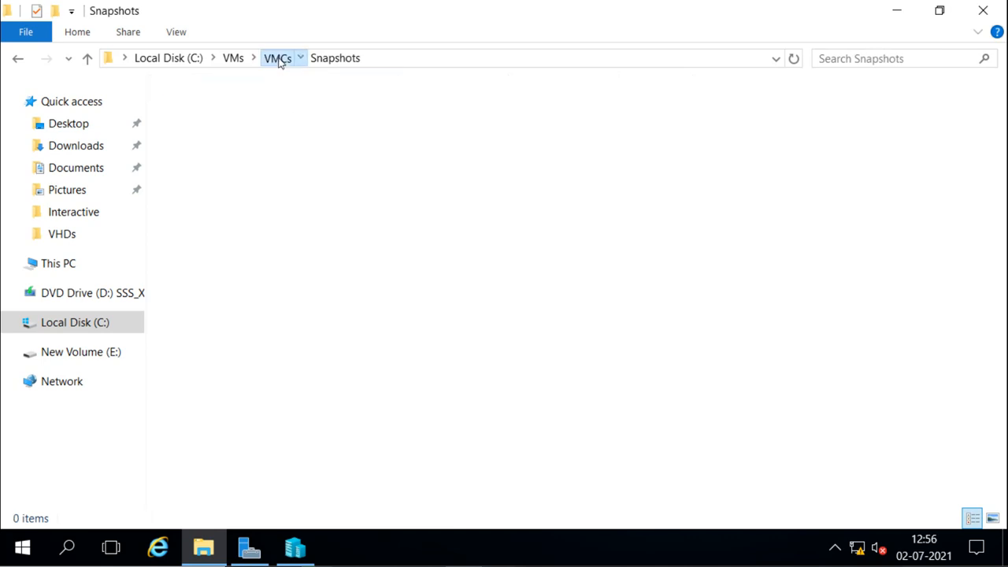
pyautogui.click(233, 59)
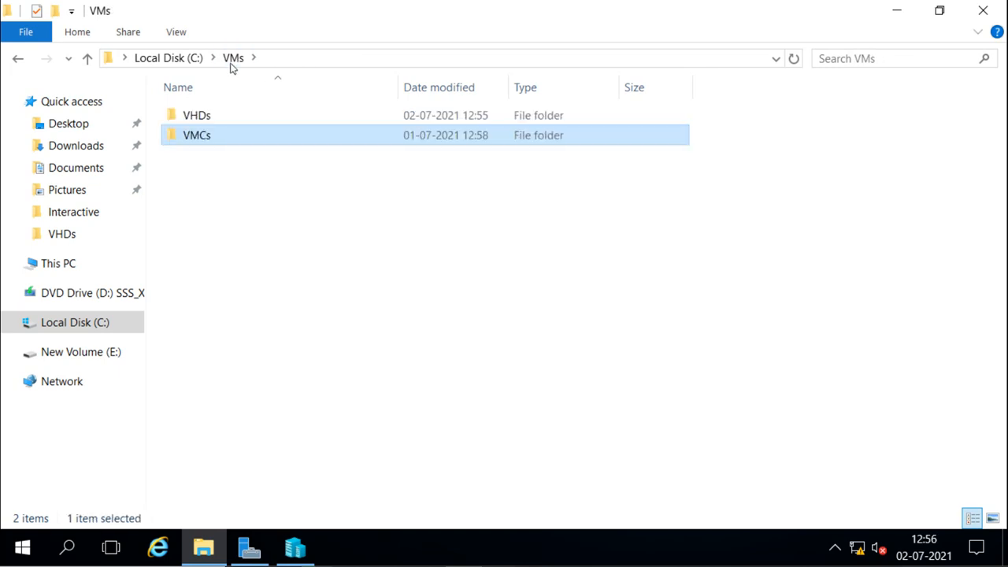
# Step: Permanently delete the vm1 hard disk image from C:\VMs\VHDs and go back to Local Disk (C:)
pyautogui.click(212, 118)
pyautogui.doubleClick(213, 118)
pyautogui.click(212, 121)
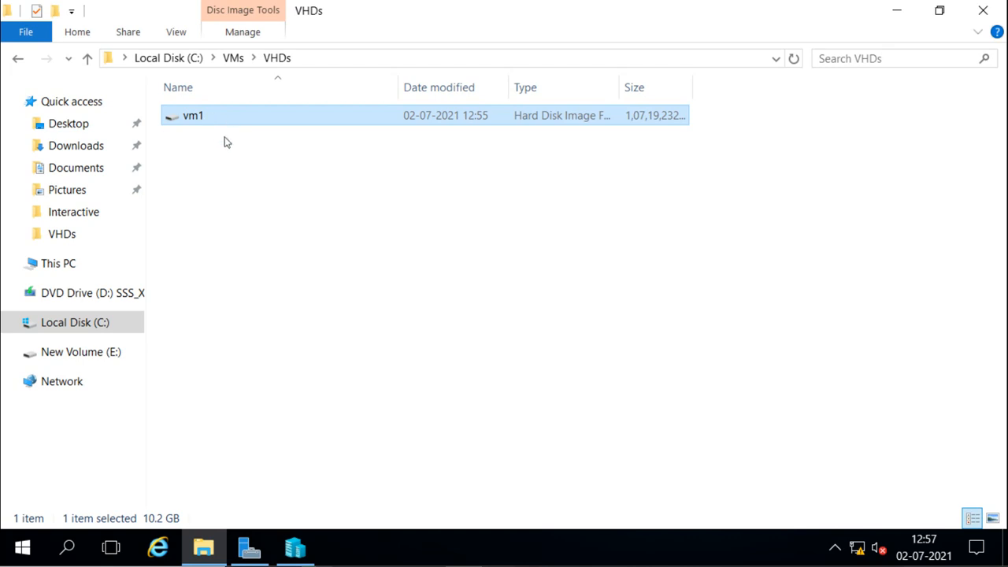
pyautogui.click(239, 171)
pyautogui.click(228, 119)
pyautogui.hotkey('shift', 'Delete')
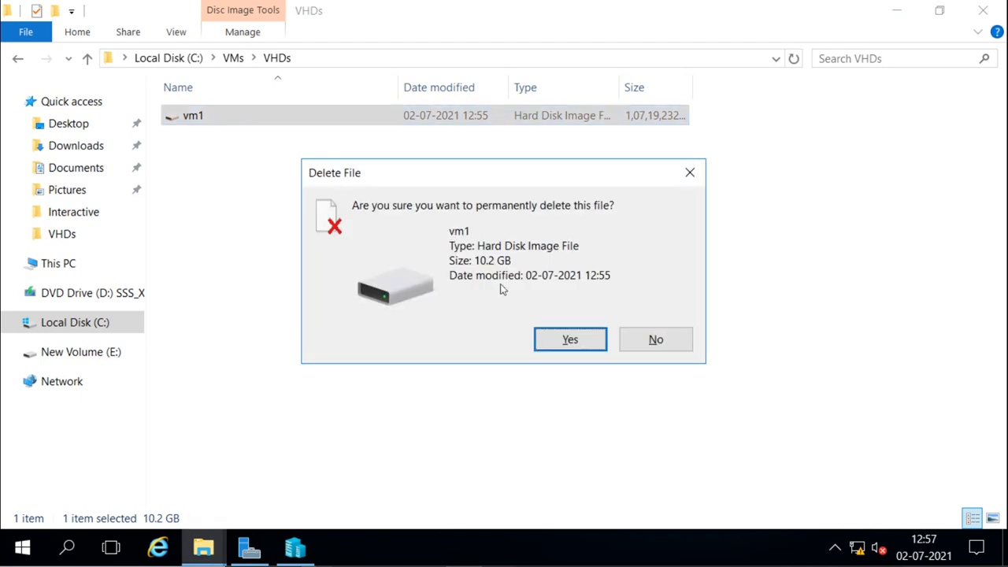
pyautogui.click(569, 340)
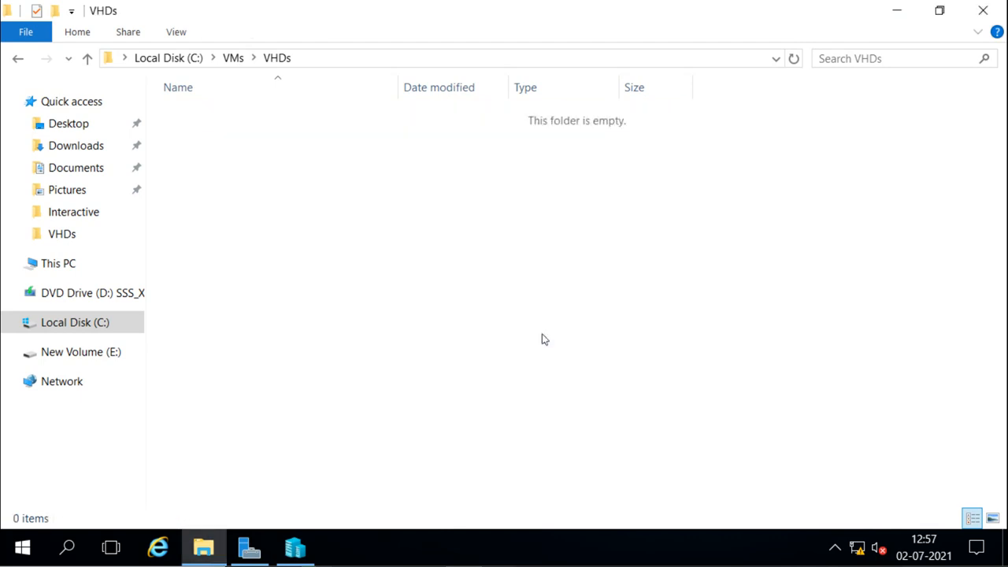
pyautogui.click(169, 58)
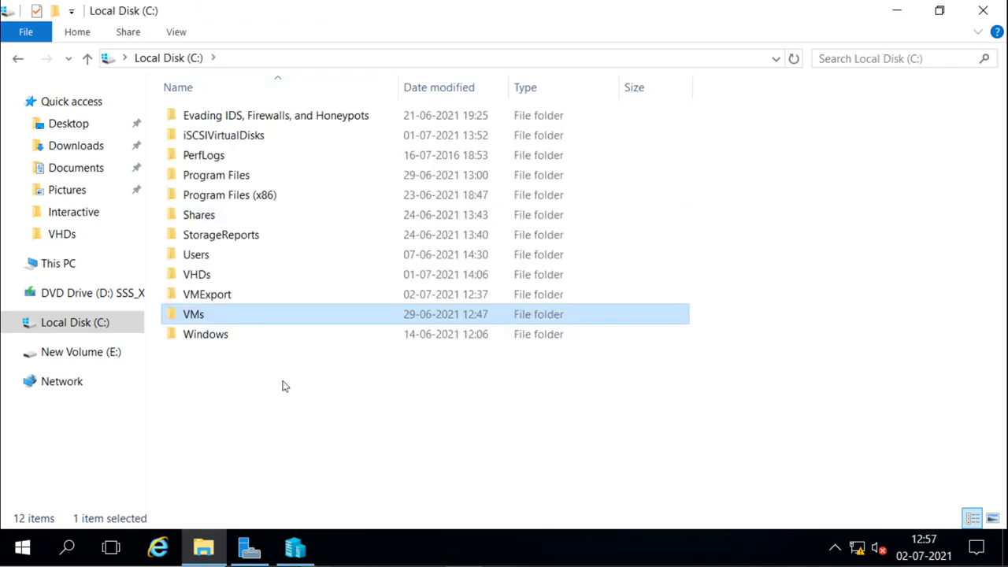
# Step: Switch to Hyper-V Manager, start importing a virtual machine and advance to the Locate Folder page
pyautogui.click(294, 547)
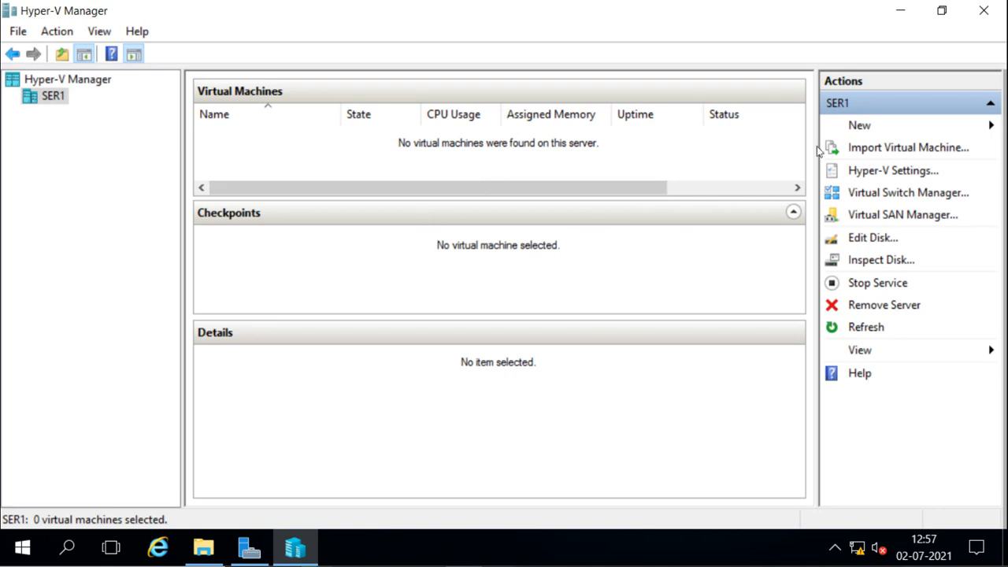
pyautogui.click(882, 148)
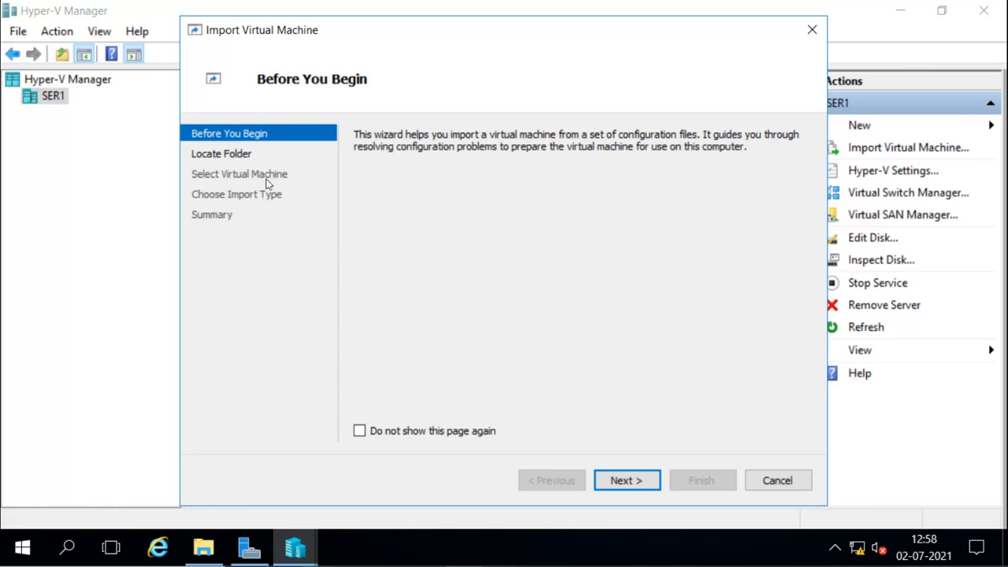
pyautogui.moveTo(454, 32); pyautogui.dragTo(425, 23)
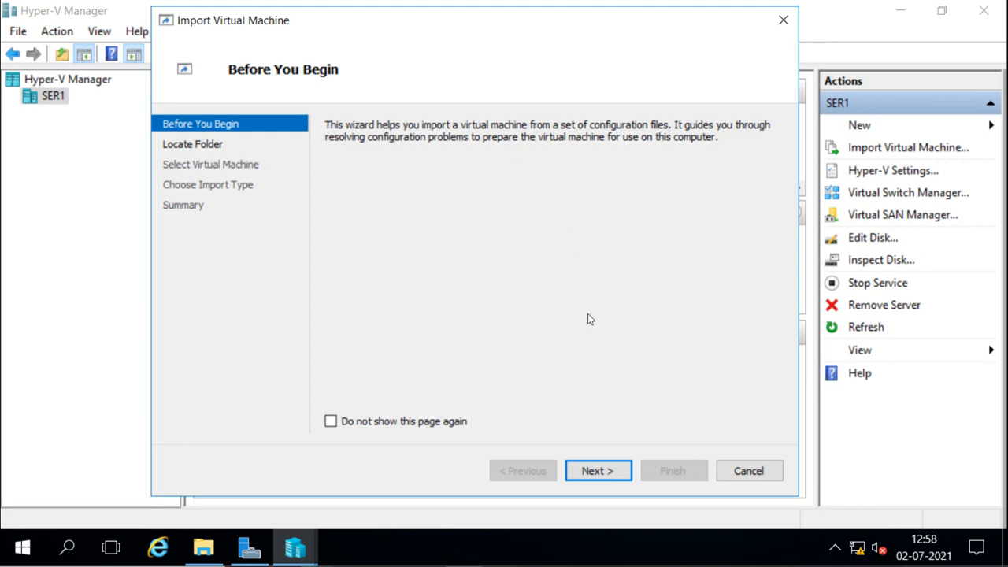
pyautogui.click(603, 471)
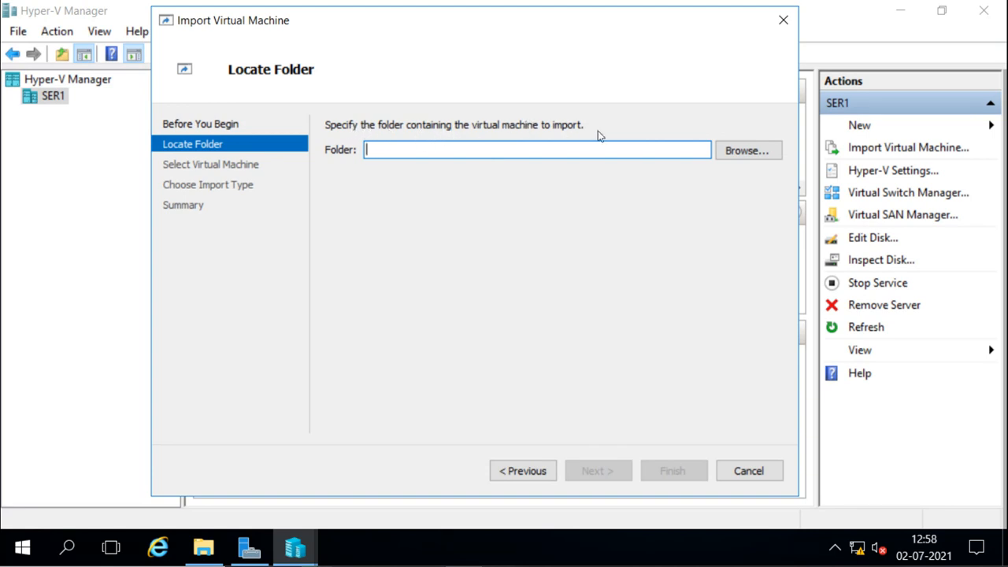
# Step: Try to use C:\VMExport as the folder containing the virtual machine to import
pyautogui.click(748, 152)
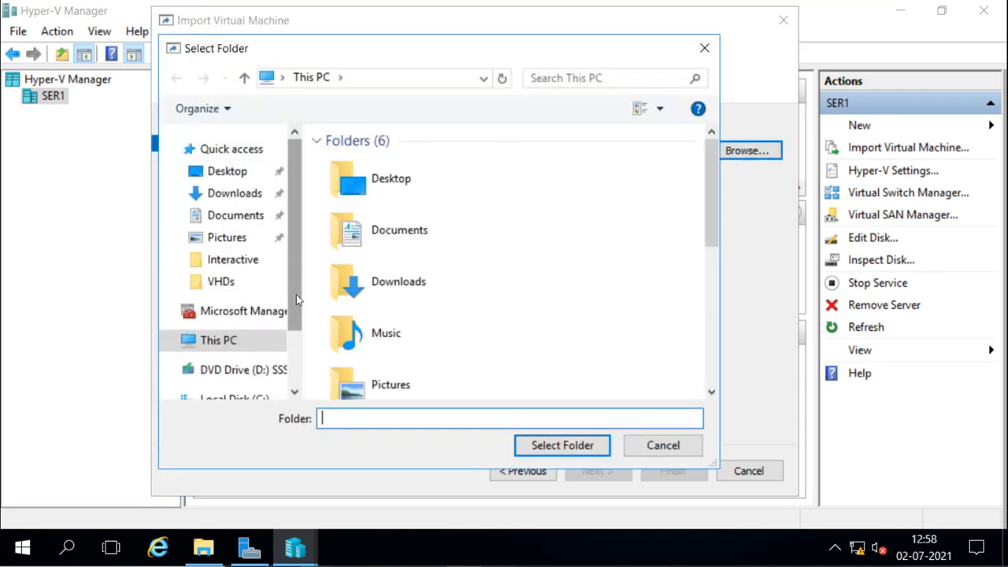
pyautogui.moveTo(290, 298); pyautogui.dragTo(295, 345)
pyautogui.click(237, 320)
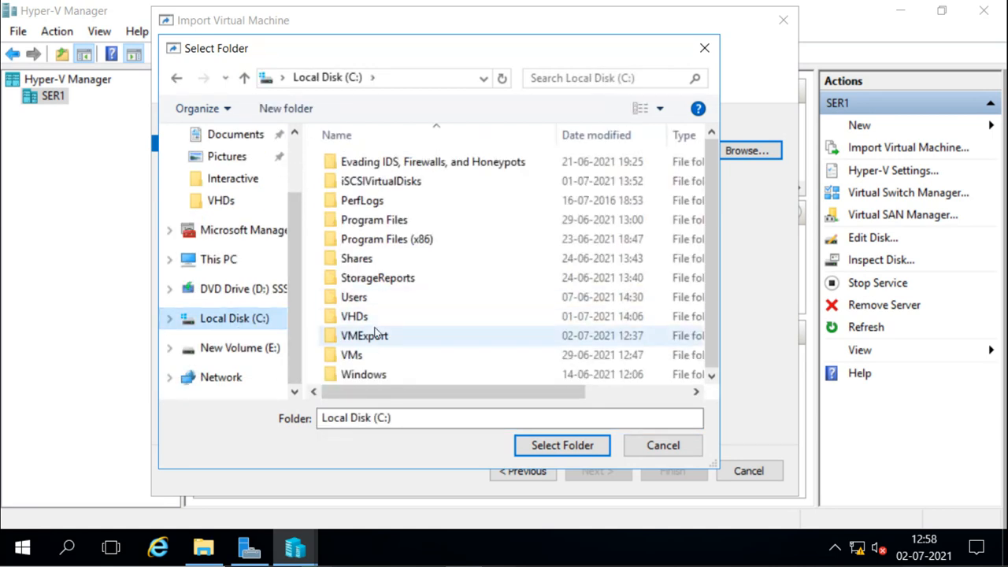
pyautogui.click(380, 338)
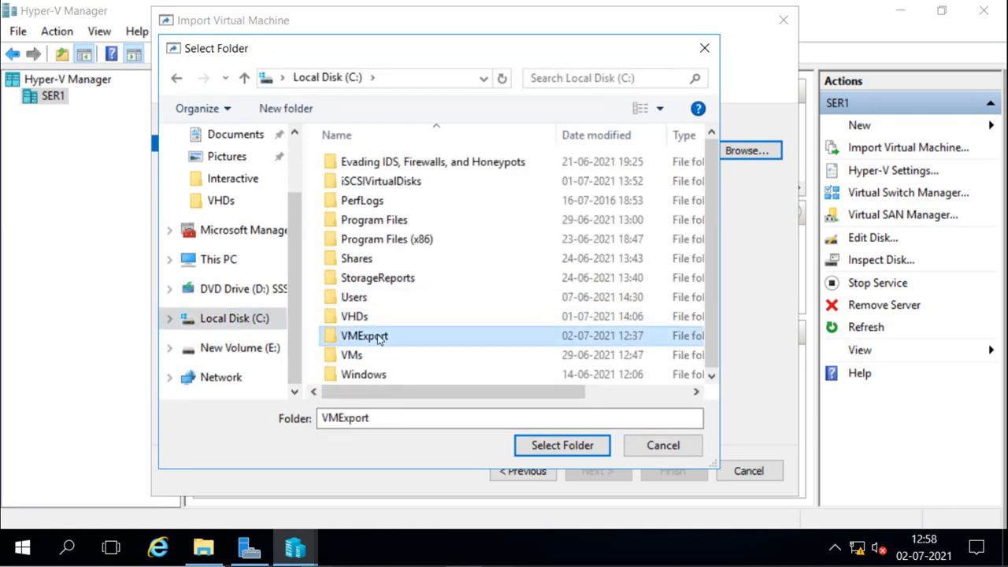
pyautogui.click(573, 447)
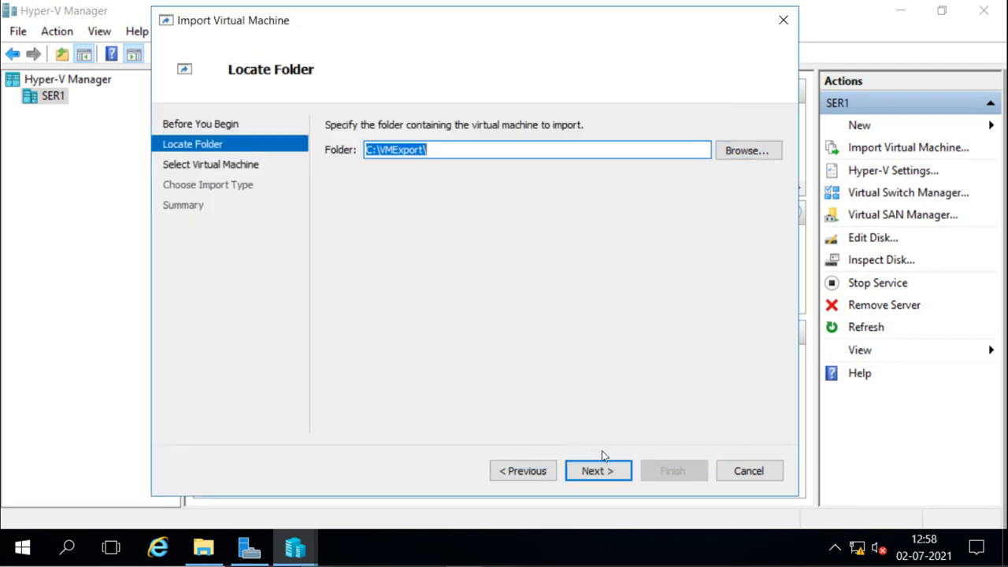
pyautogui.click(605, 471)
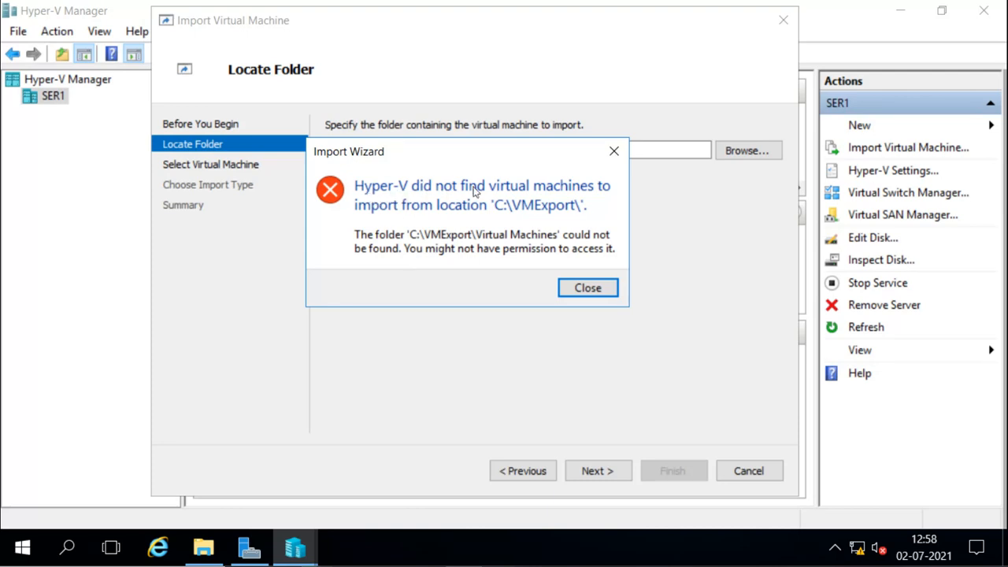
pyautogui.click(578, 290)
# Step: Set the import folder to C:\VMExport\vm1 and continue to the virtual machine selection
pyautogui.click(740, 149)
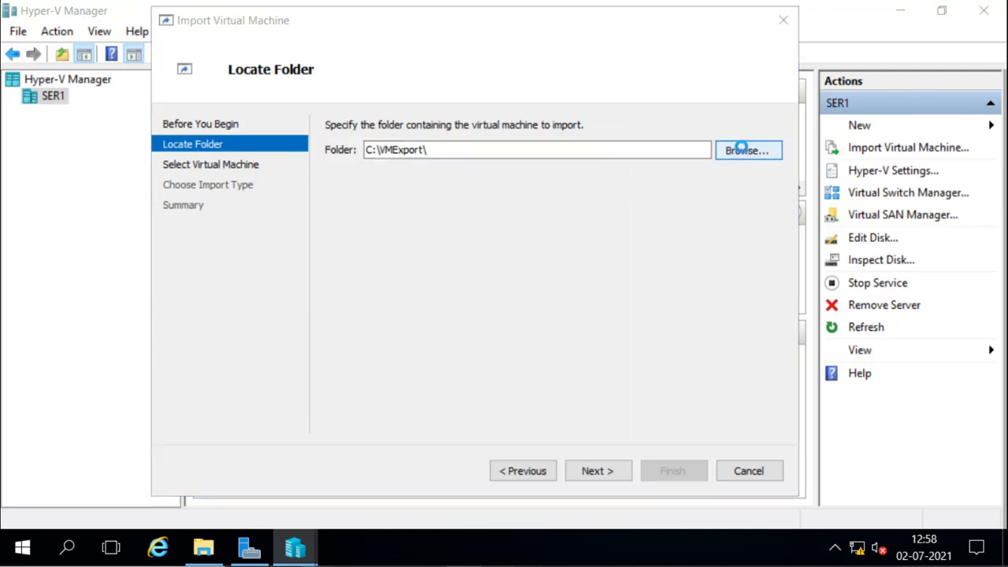
pyautogui.click(352, 165)
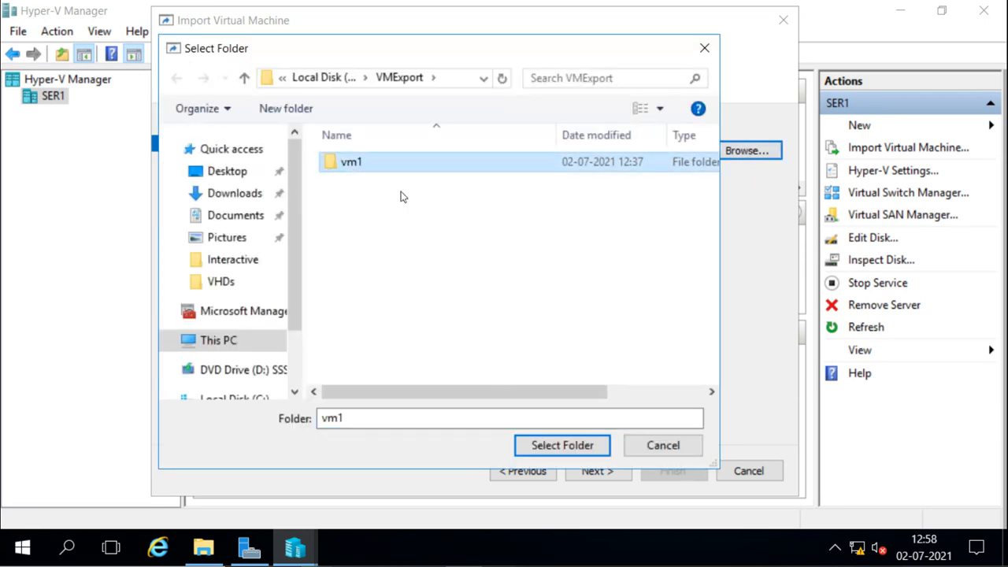
pyautogui.click(560, 446)
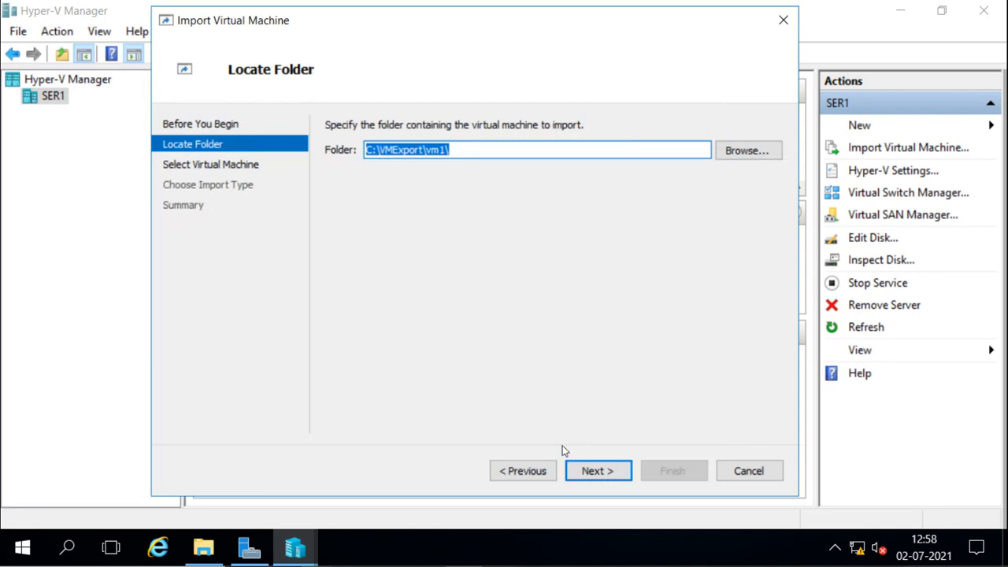
pyautogui.click(598, 470)
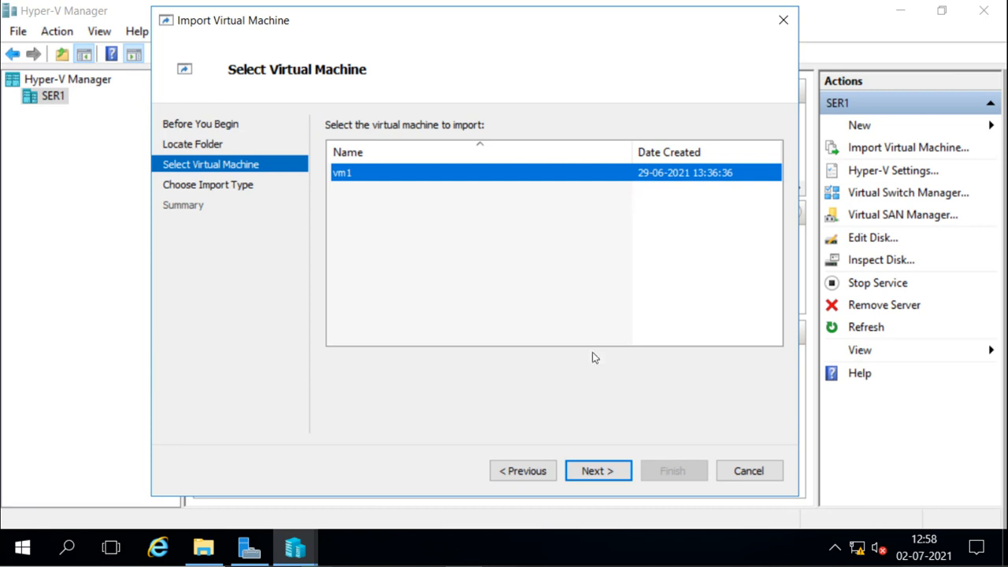
# Step: Choose vm1 as the virtual machine to import and set the import type to restore using the existing unique ID
pyautogui.click(599, 470)
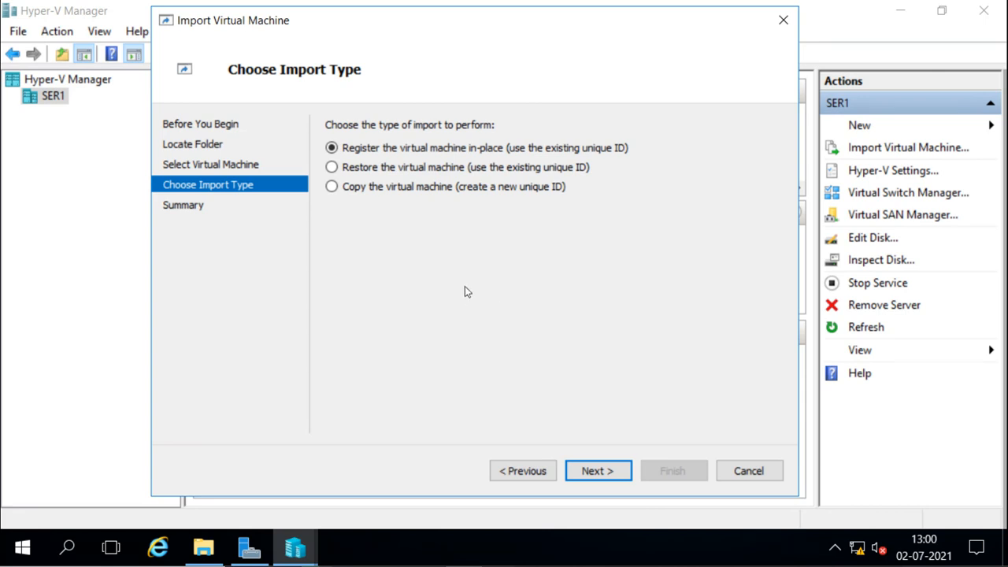
pyautogui.click(343, 169)
pyautogui.click(597, 470)
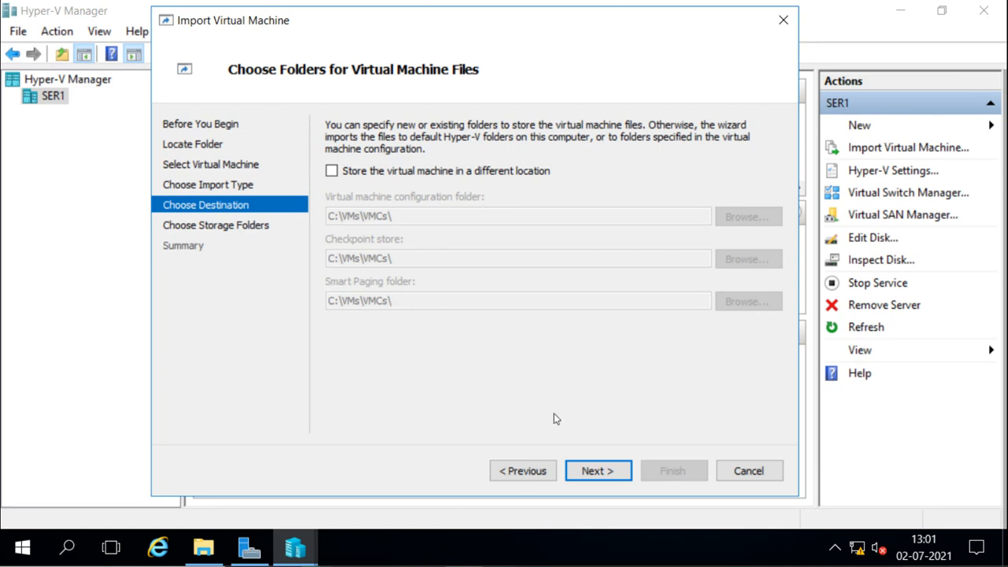
# Step: Accept the default C:\VMs\VMCs\ folders for the virtual machine files and C:\VMs\VHDs\ for the virtual hard disks
pyautogui.click(332, 172)
pyautogui.click(331, 172)
pyautogui.click(611, 472)
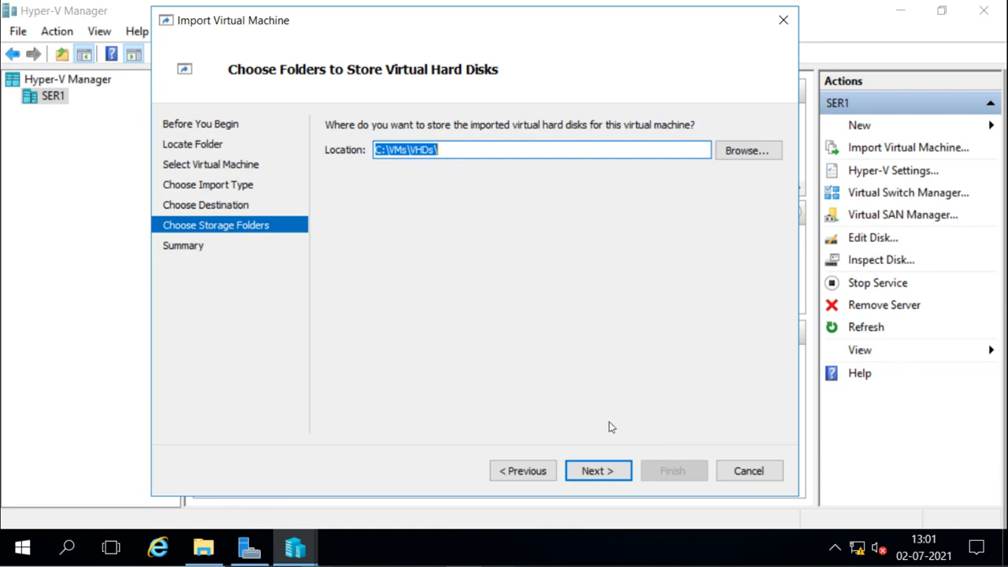
pyautogui.click(596, 470)
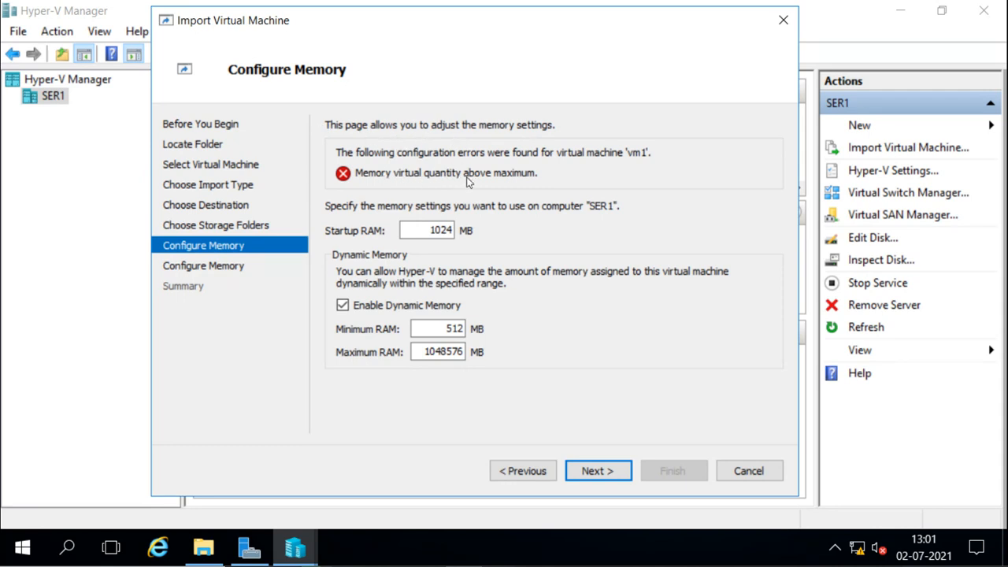
# Step: Accept the existing memory settings for vm1 and its checkpoint, review the import summary and finish the import
pyautogui.click(438, 230)
pyautogui.click(598, 470)
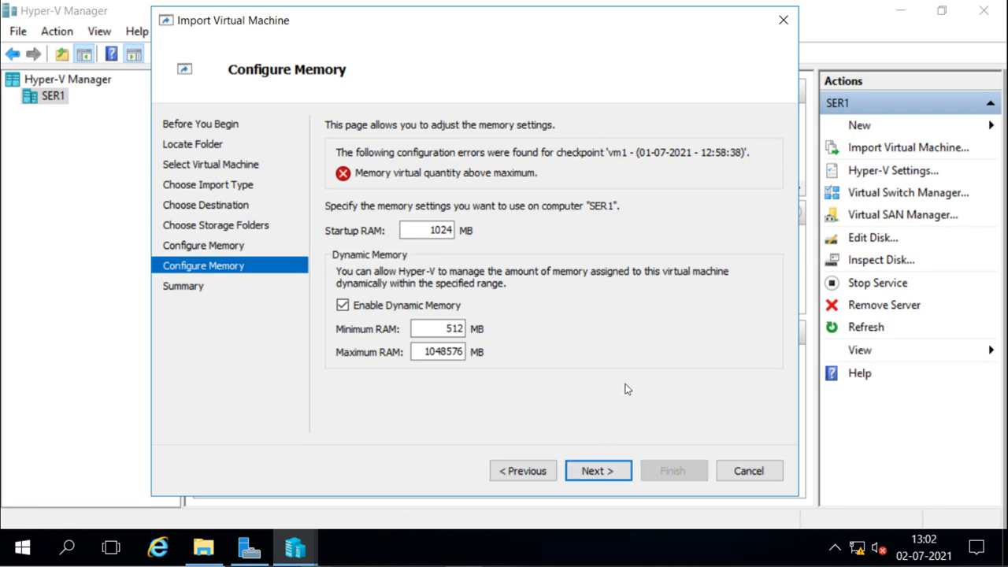
pyautogui.click(606, 477)
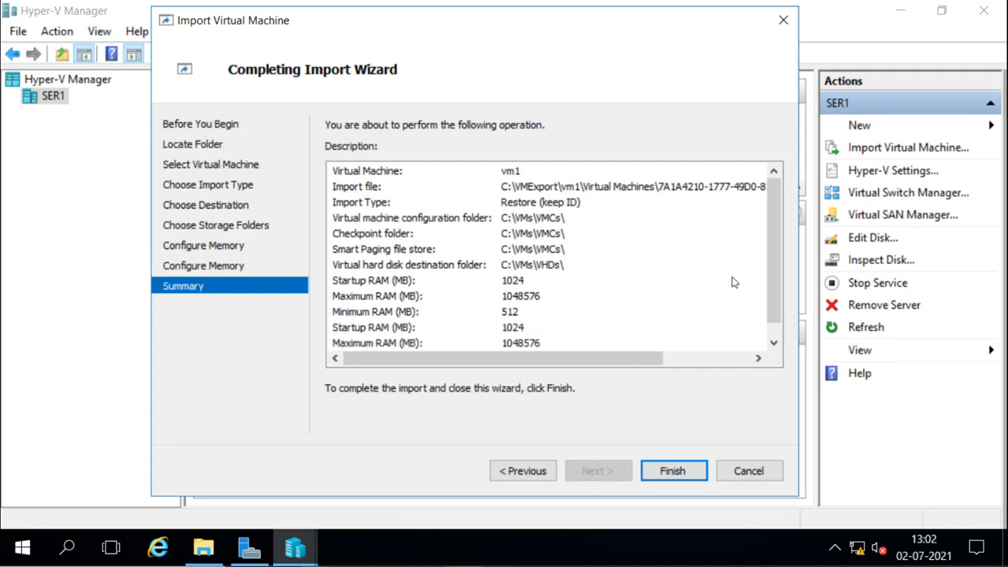
pyautogui.moveTo(774, 261); pyautogui.dragTo(770, 225)
pyautogui.click(674, 471)
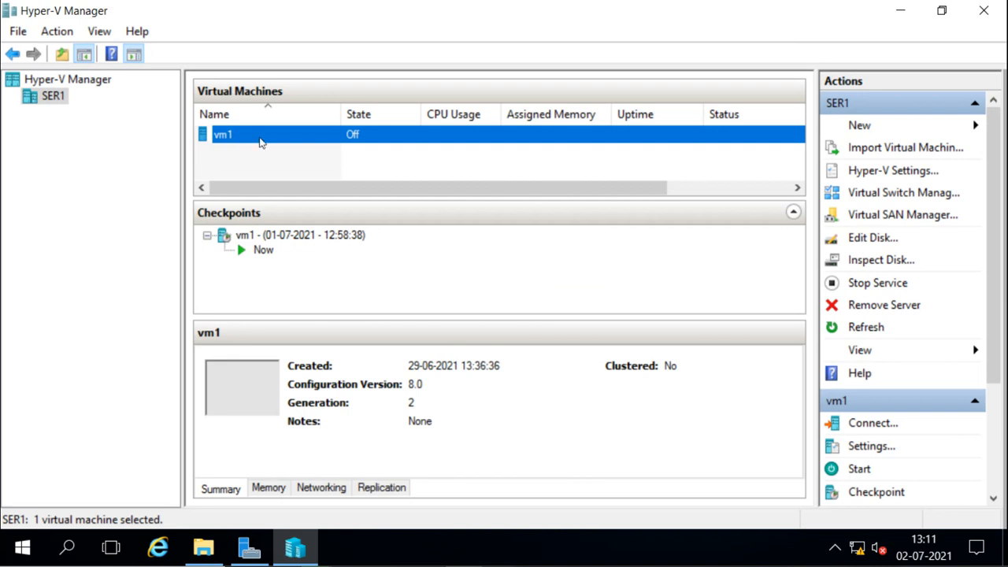
# Step: Check the imported checkpoint of vm1 and start the vm1 virtual machine
pyautogui.click(284, 239)
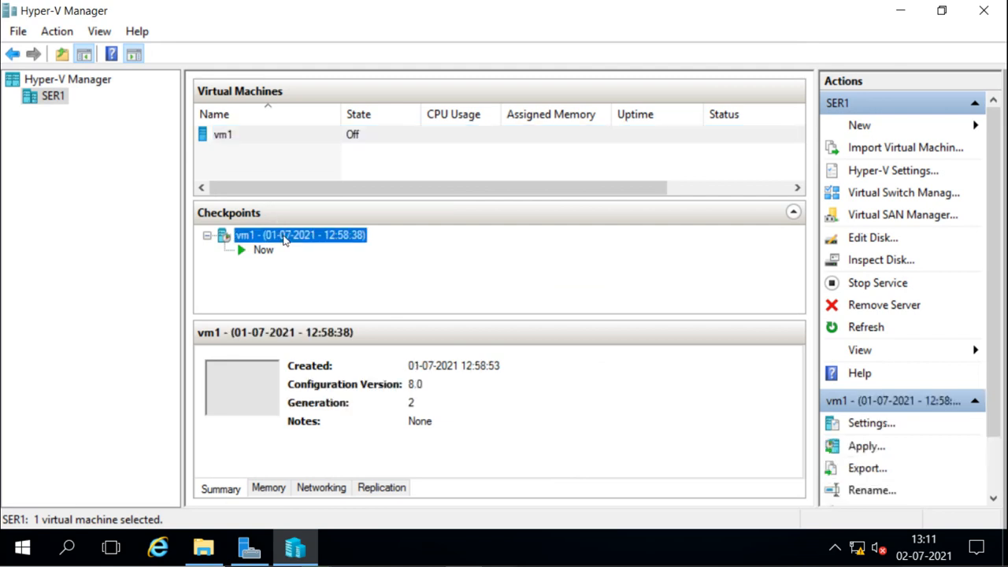
pyautogui.click(276, 140)
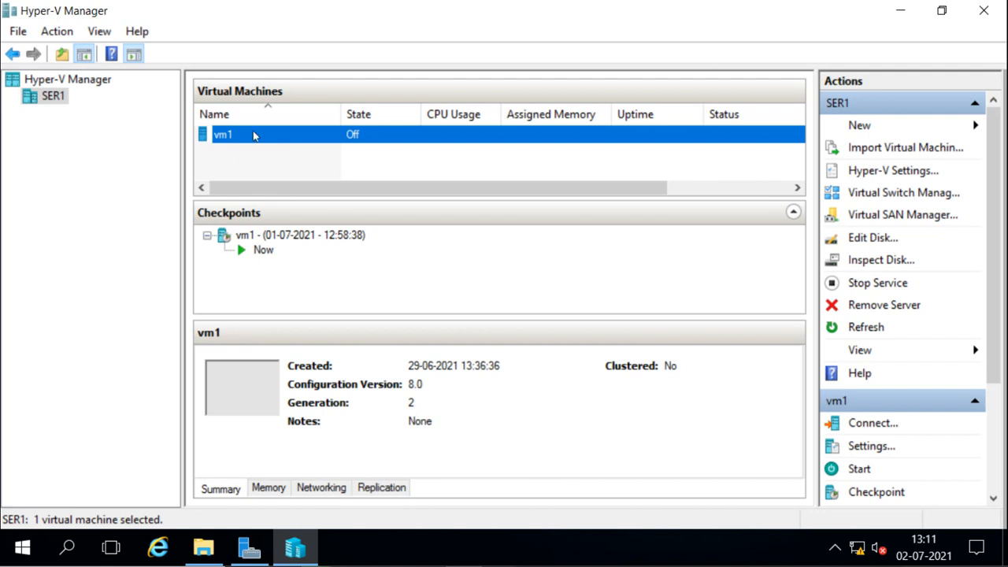
pyautogui.click(859, 469)
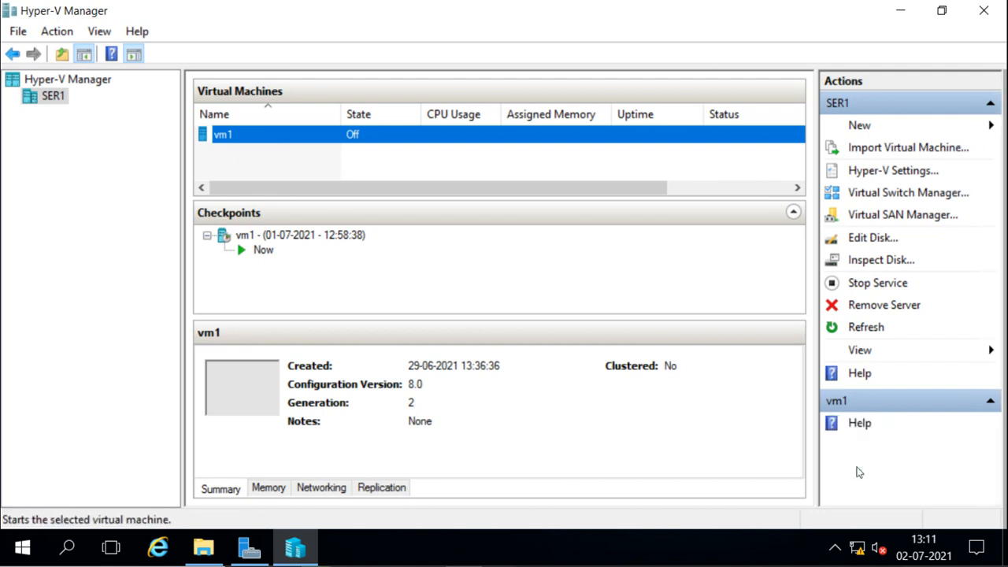